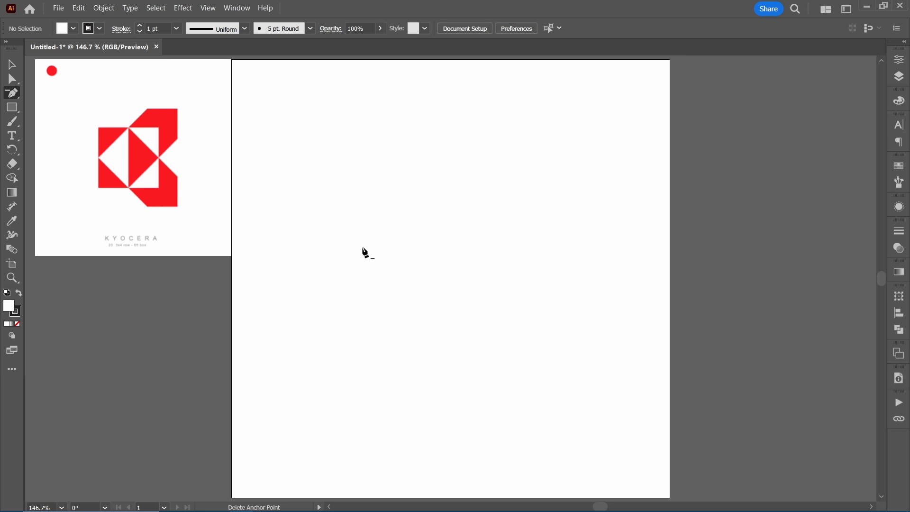
Draw a 20 mm by 20 mm square near the upper middle of the artboard.
left_click(16, 109)
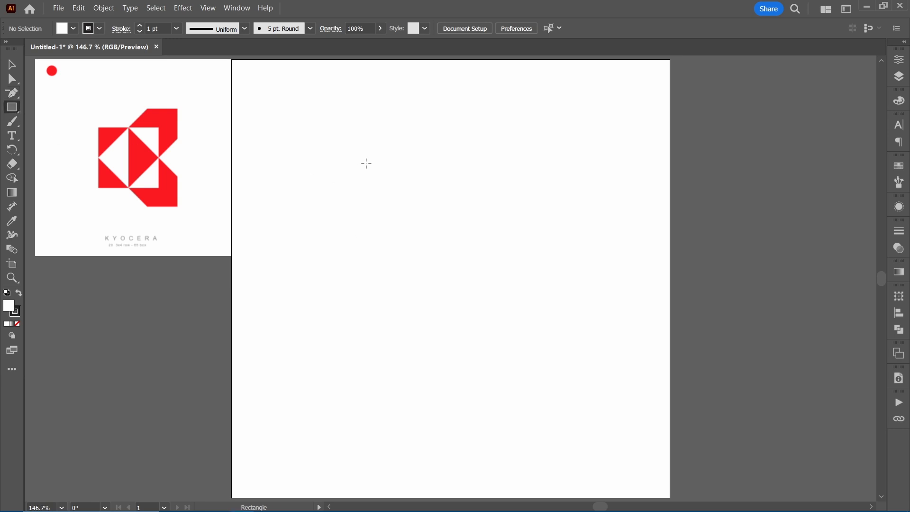
left_click(366, 163)
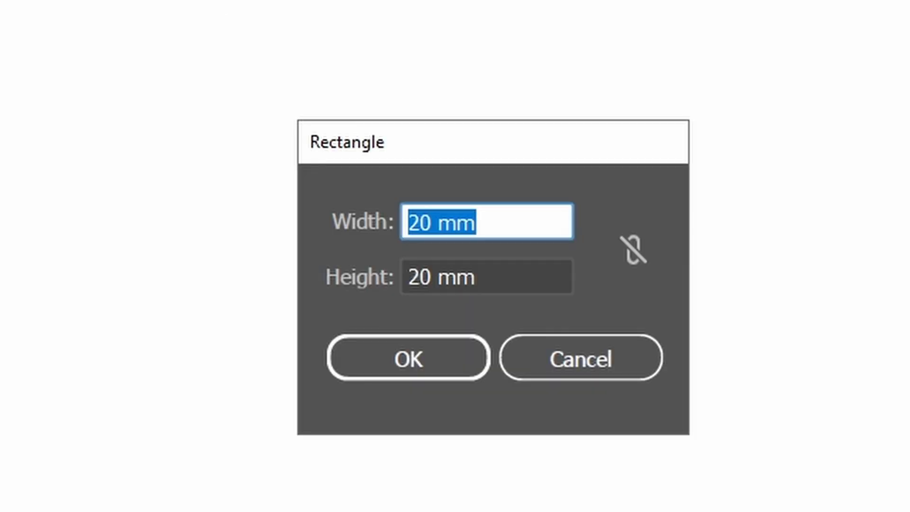
type("20")
key("Tab")
type("20")
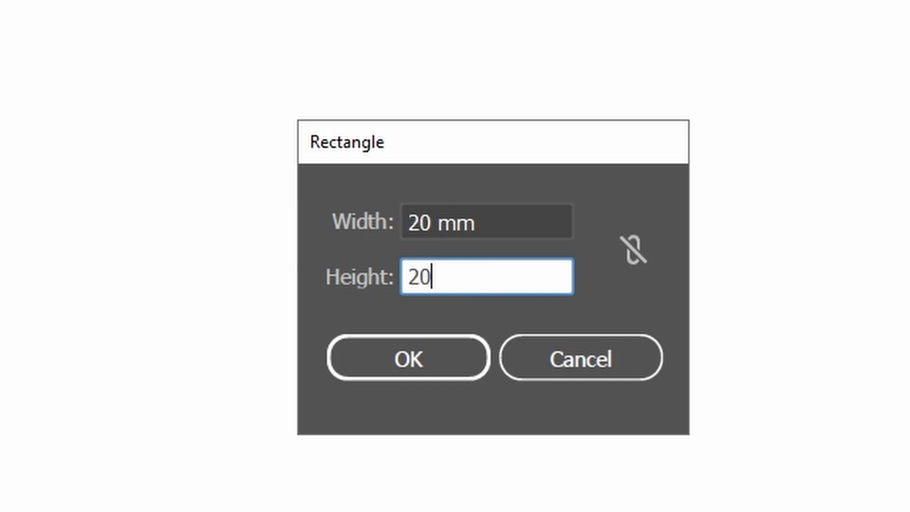
key("Return")
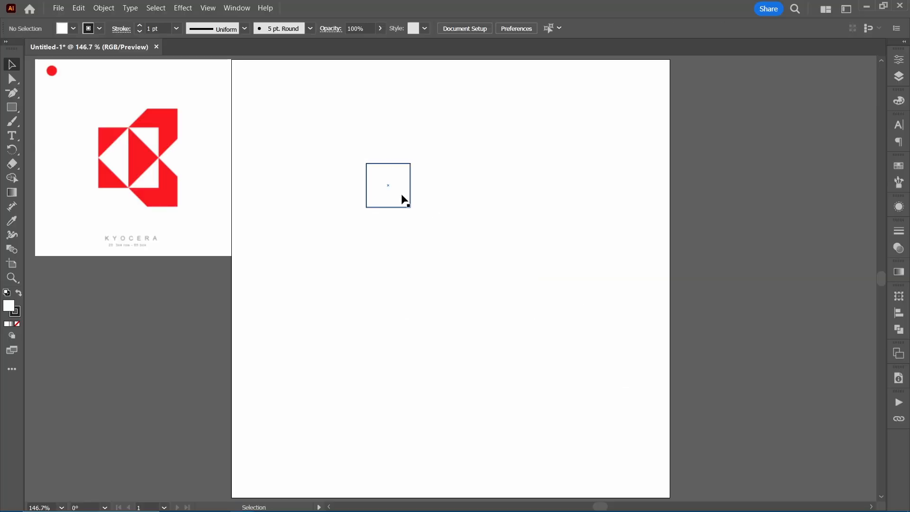
left_click_drag(399, 191, 445, 198)
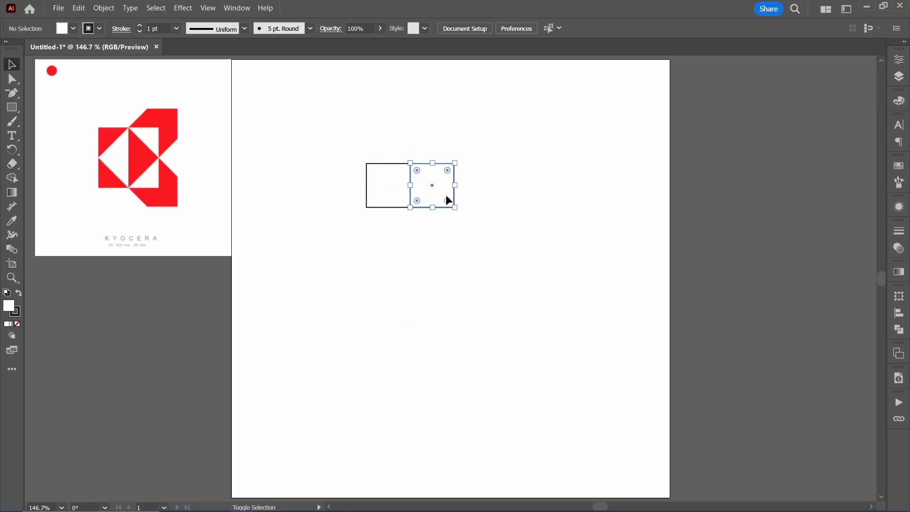
key("ctrl+d")
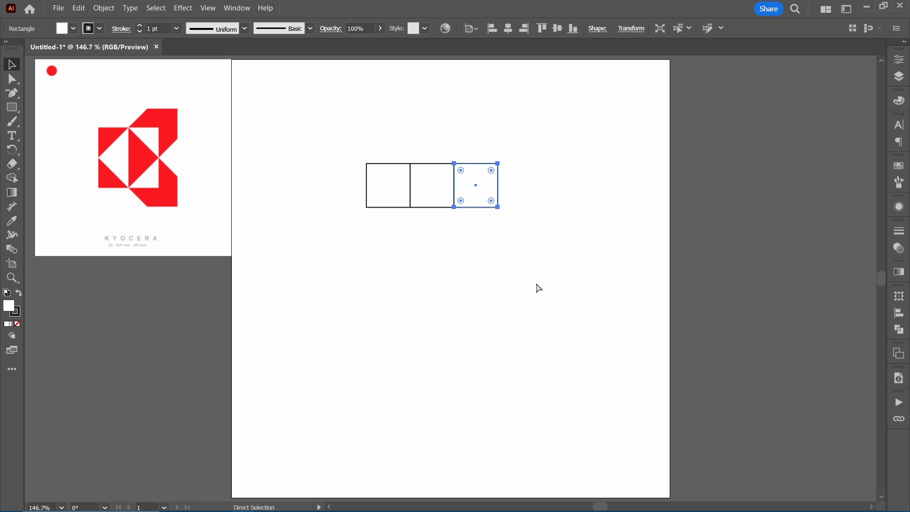
key("ctrl+z")
key("ctrl+z")
left_click_drag(394, 191, 439, 192)
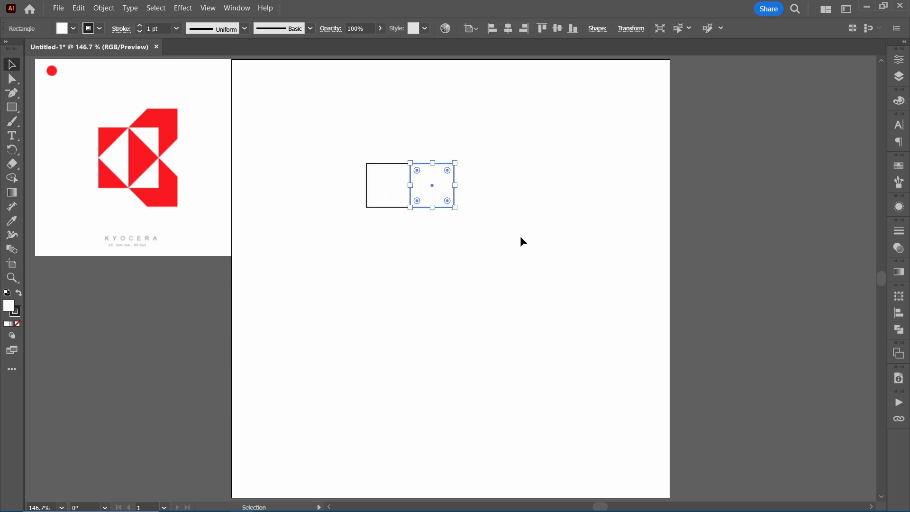
key("ctrl+z")
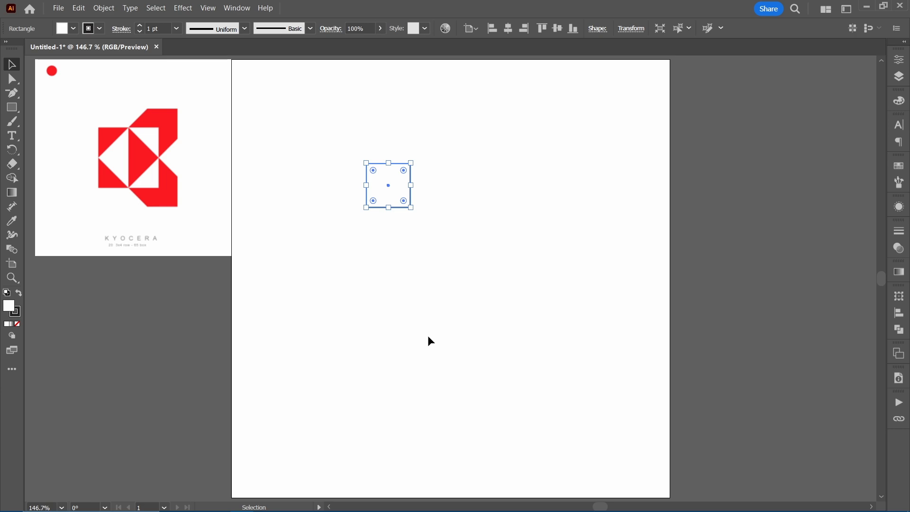
Set the keyboard increment to 20 mm in the general preferences.
left_click(78, 8)
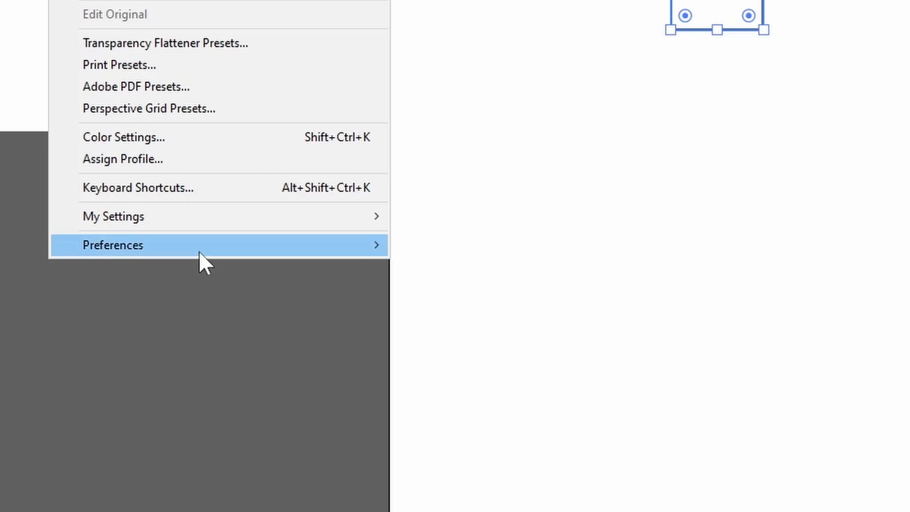
mouse_move(332, 251)
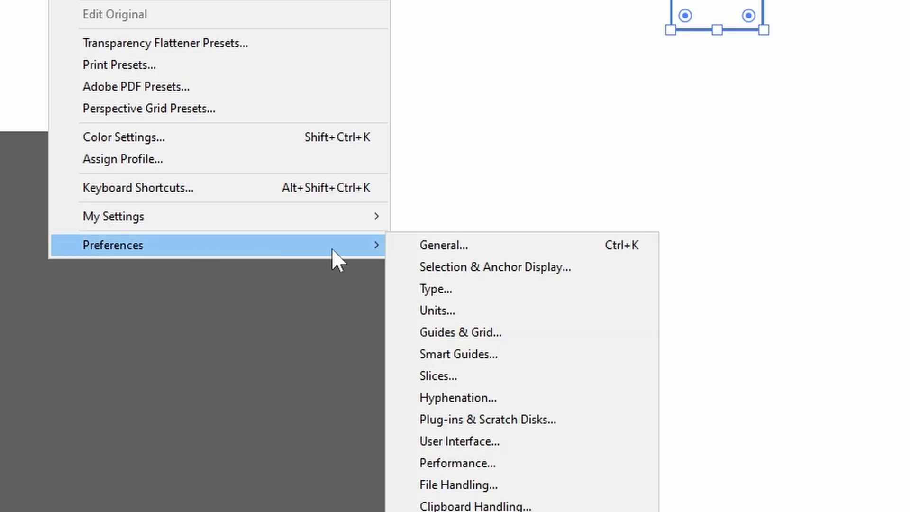
left_click(451, 245)
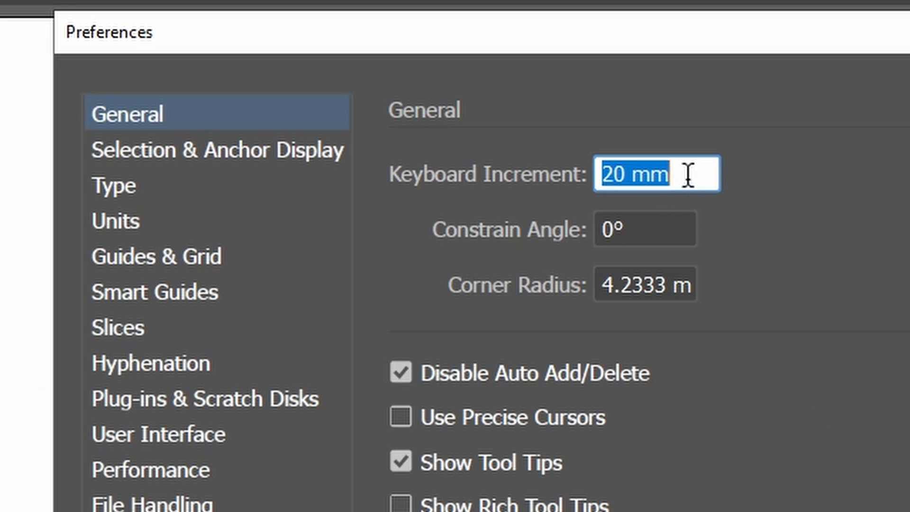
type("20")
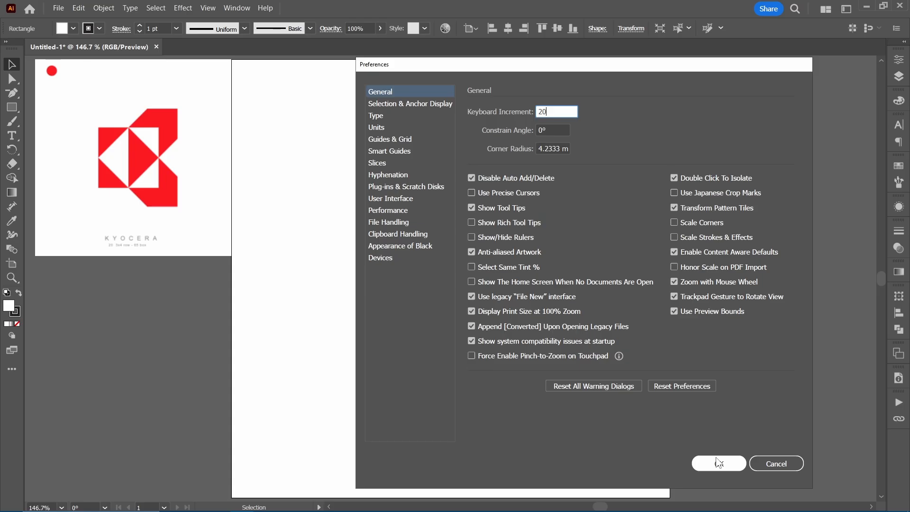
left_click(721, 461)
left_click(457, 289)
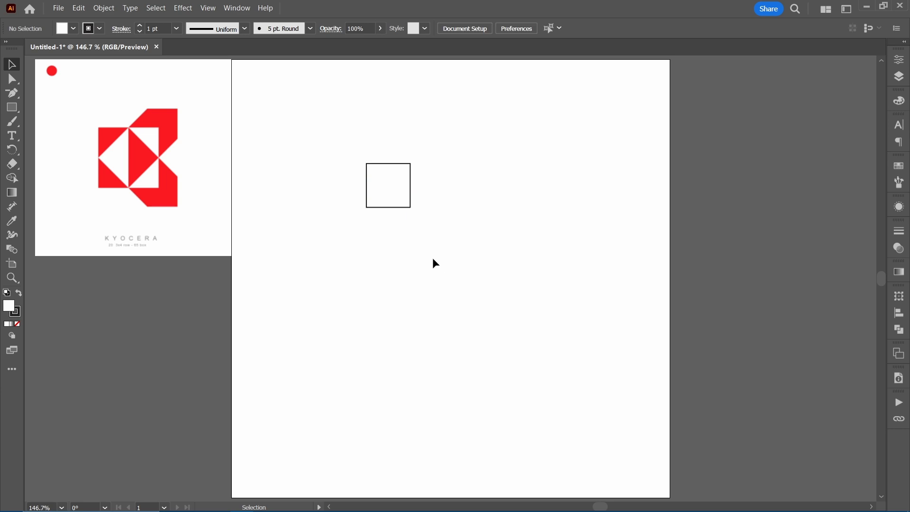
Duplicate the square twice to the right, edge to edge, to form a row of three squares.
left_click(402, 201)
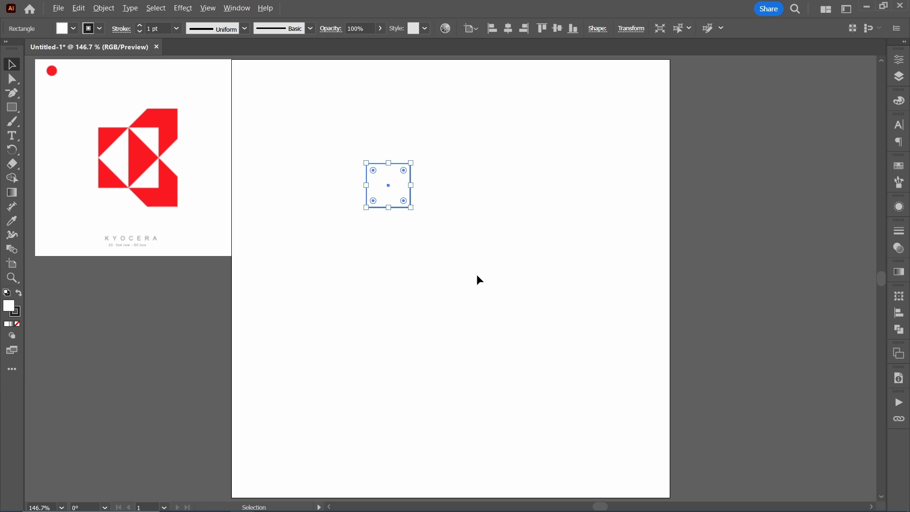
key("ctrl+d")
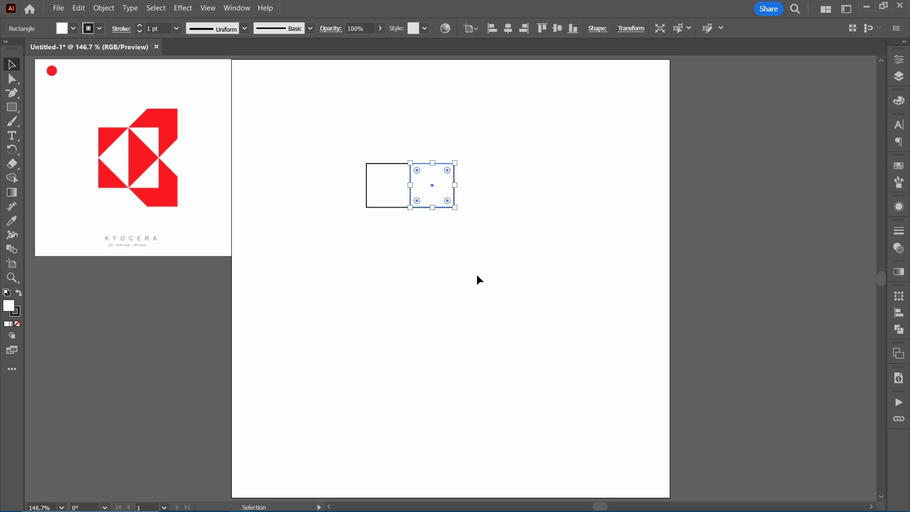
key("ctrl+d")
left_click(476, 275)
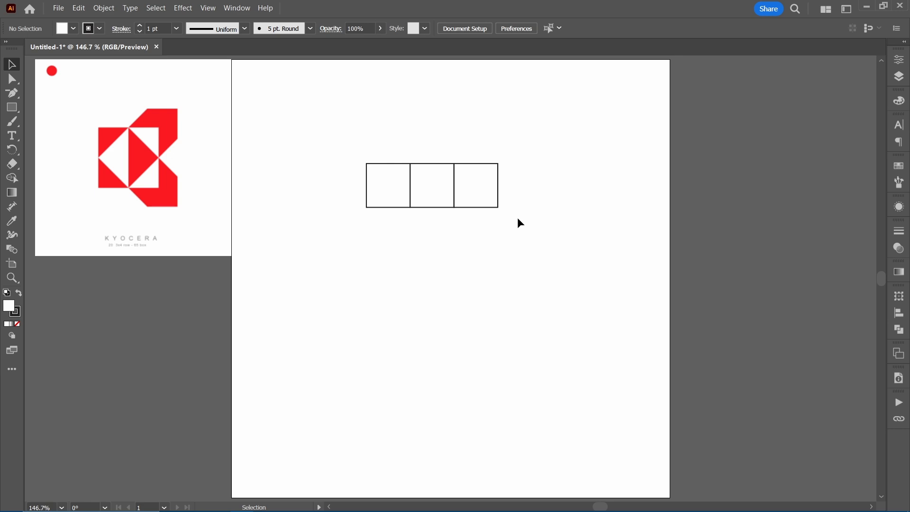
Duplicate the row of three squares downward three times to form a grid of three columns and four rows.
left_click_drag(518, 219, 309, 183)
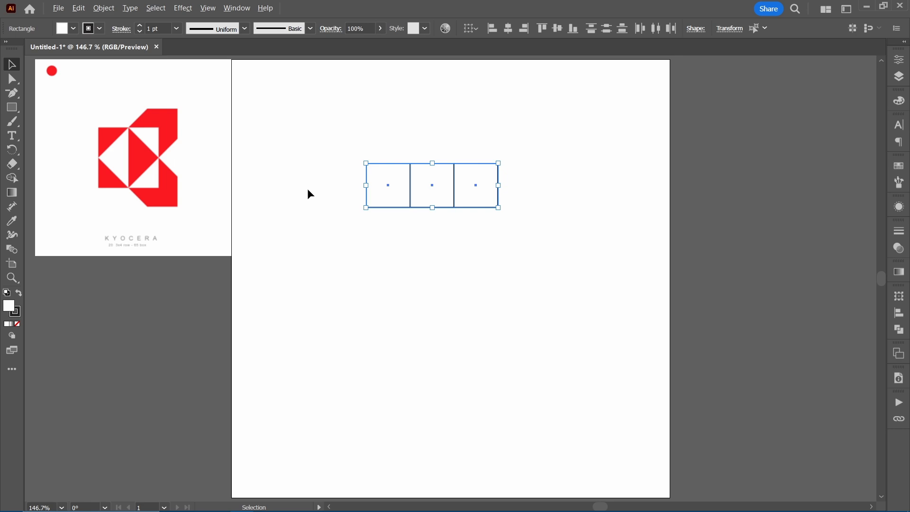
key("ctrl+d")
key("ctrl+d")
key("ctrl+d")
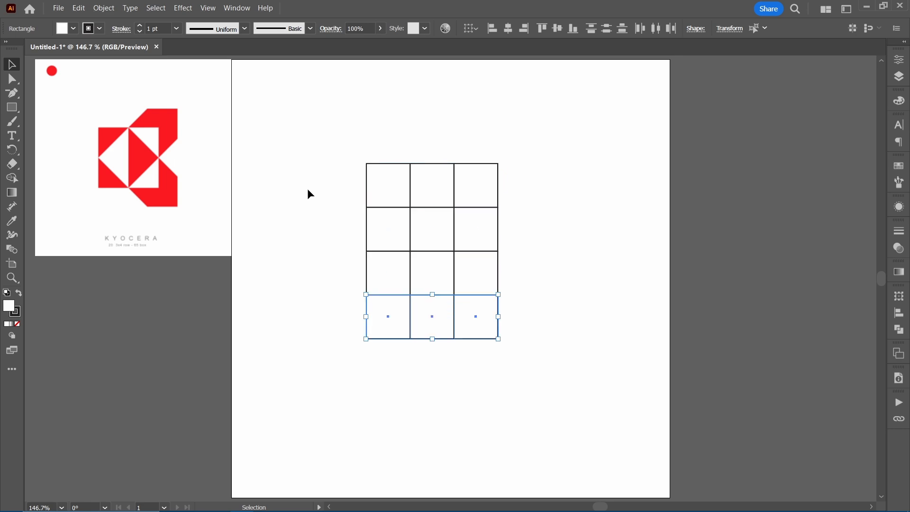
left_click(536, 330)
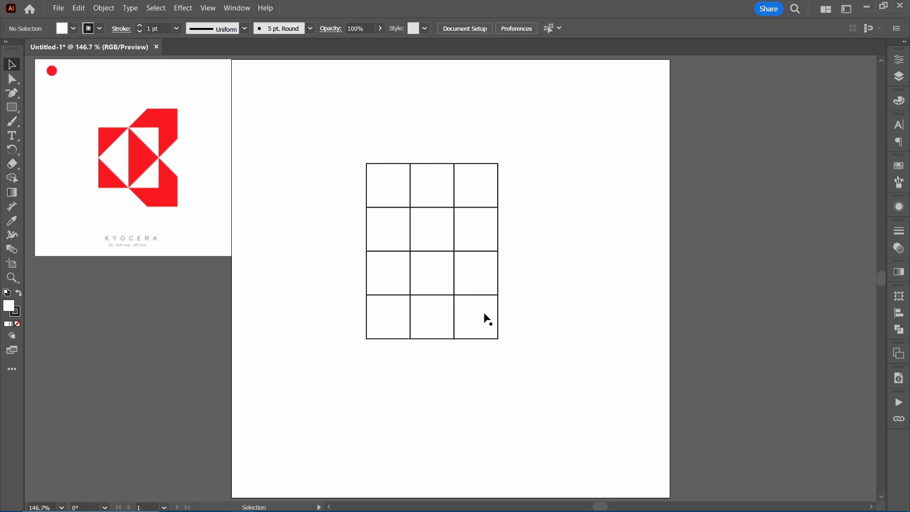
left_click(392, 186)
left_click(378, 312, "shift")
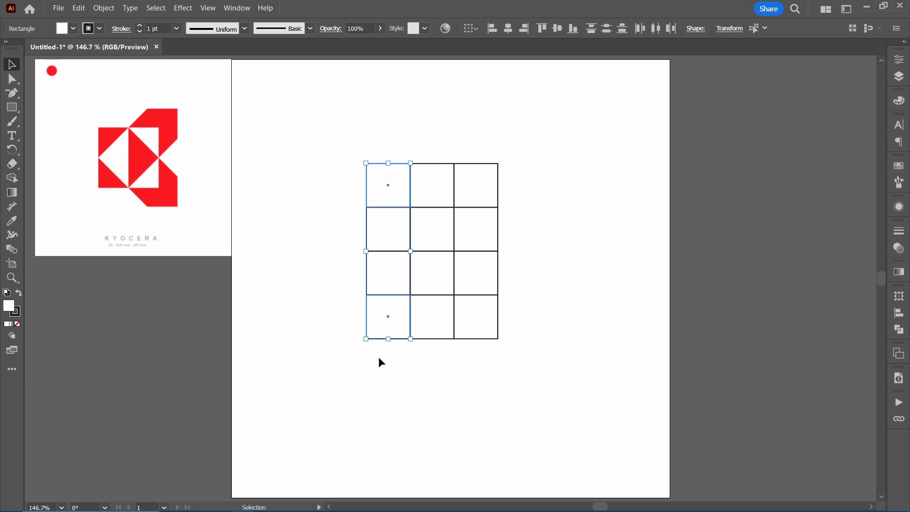
left_click(383, 367)
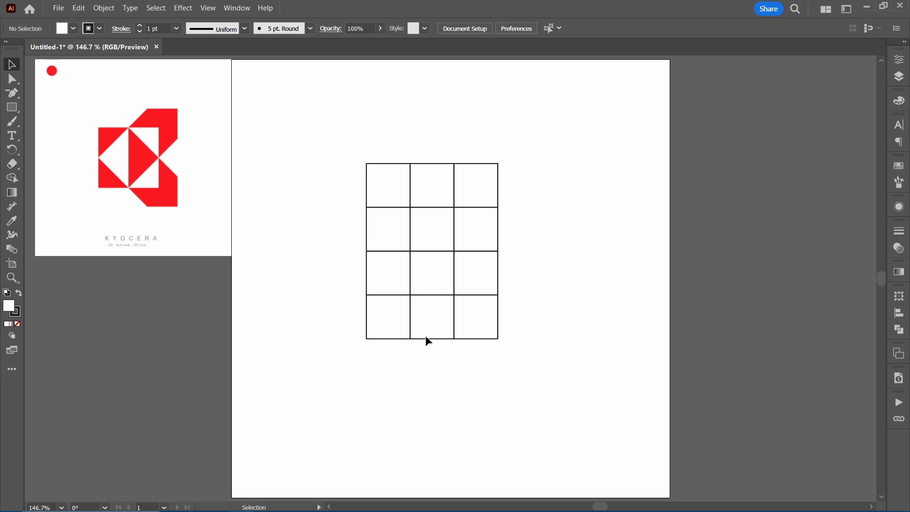
Delete the top and bottom squares of the grid's left column.
left_click(394, 193)
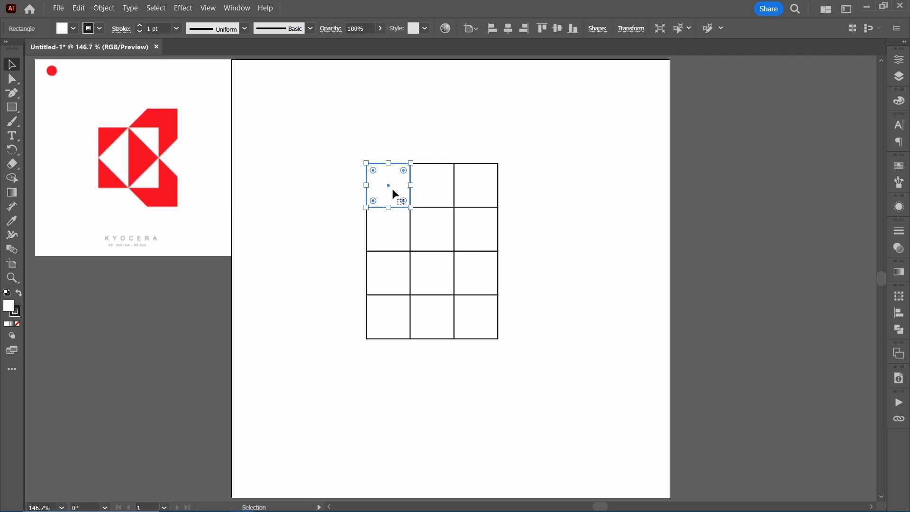
left_click(387, 318, "shift")
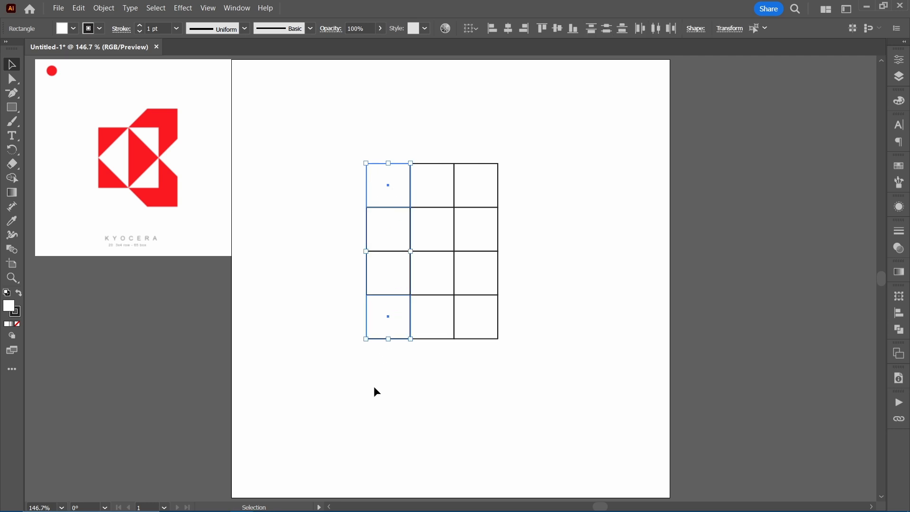
key("Delete")
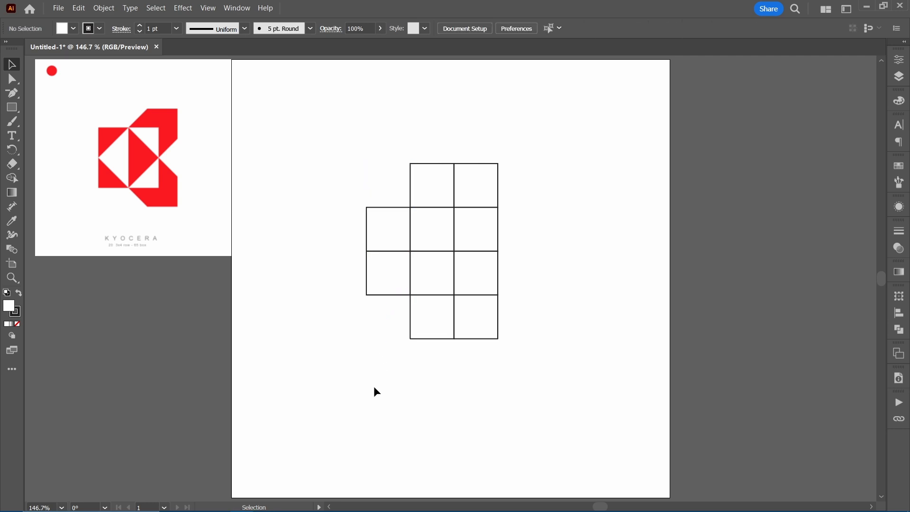
Bring the upper remaining square of the left column to the front.
left_click(391, 225)
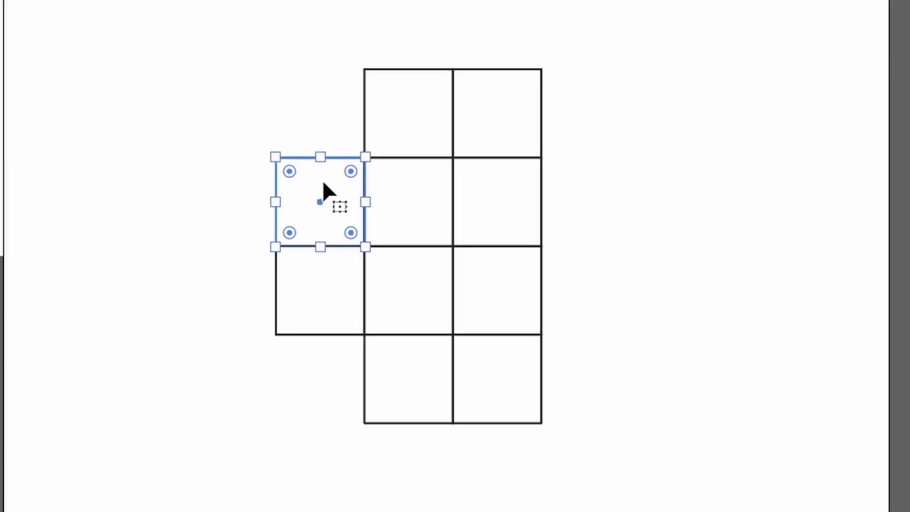
right_click(390, 223)
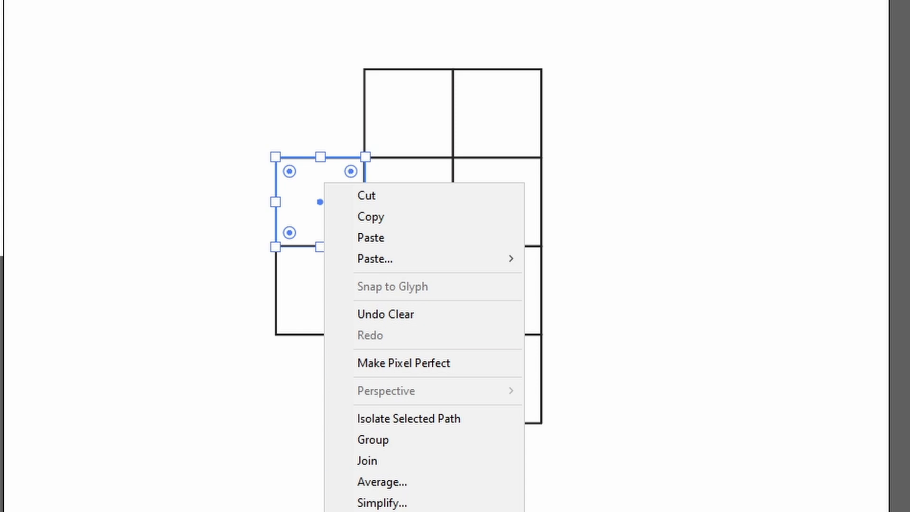
mouse_move(460, 435)
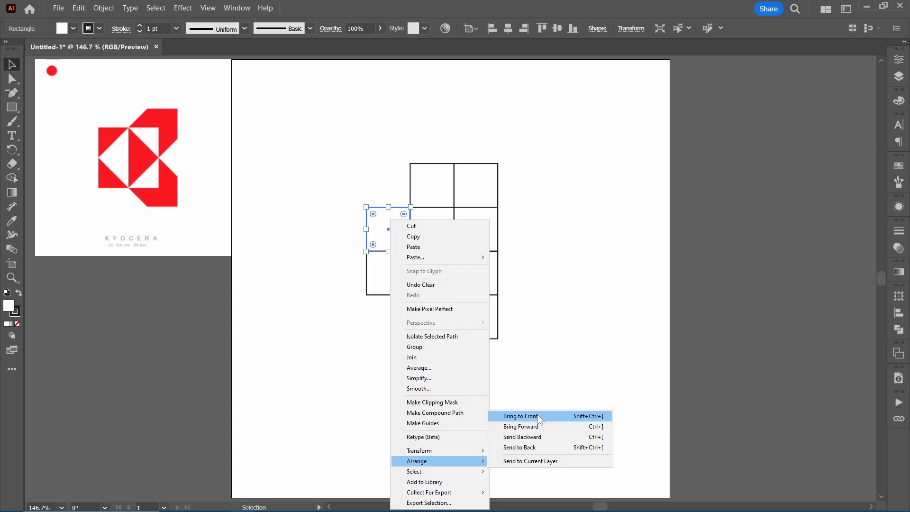
left_click(620, 351)
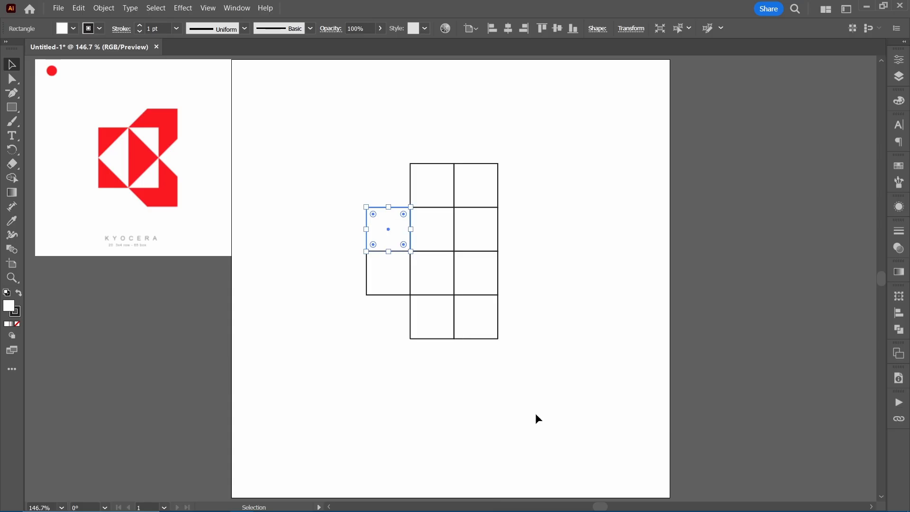
Remove the lower-right anchor point of the left column's upper square with the Delete Anchor Point tool, leaving a triangle.
left_click_drag(19, 91, 64, 126)
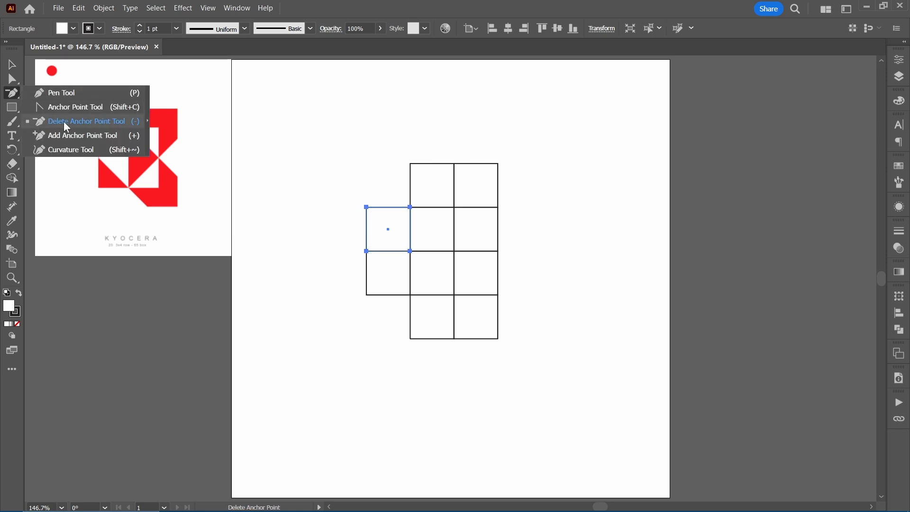
left_click_drag(64, 121, 64, 122)
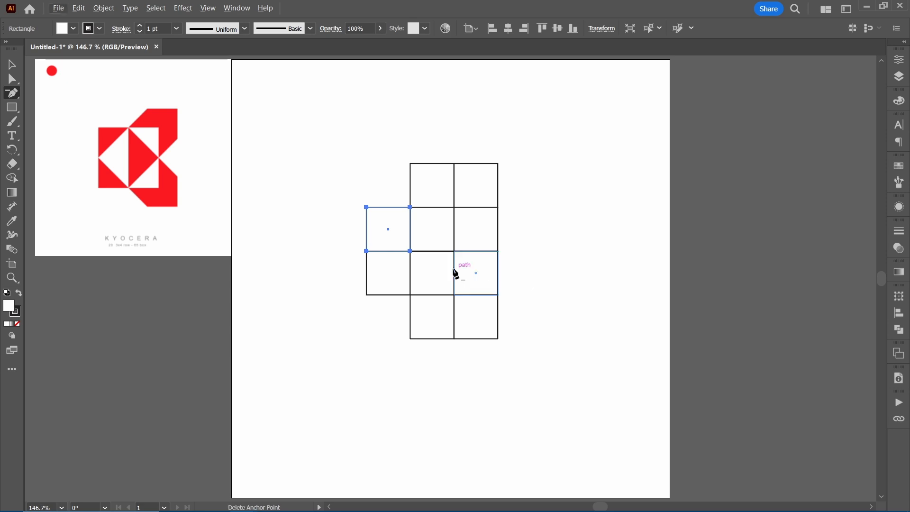
left_click(387, 252)
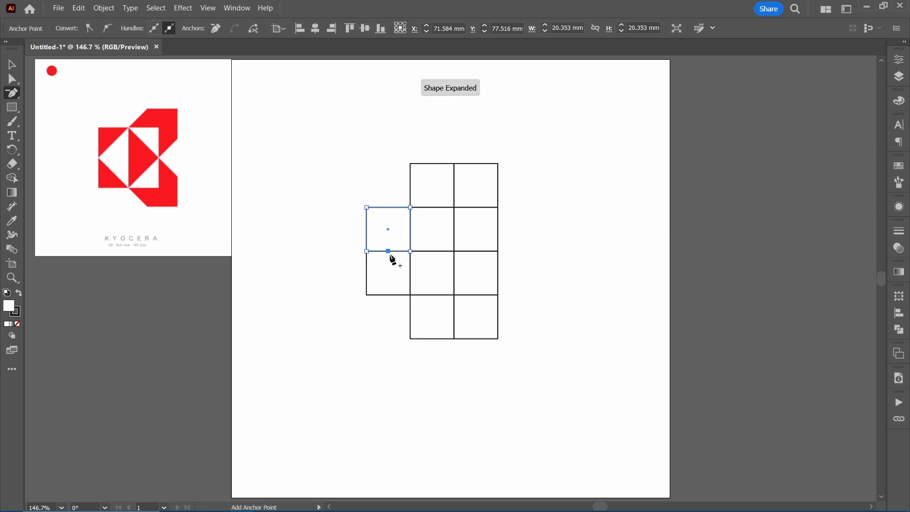
left_click(410, 252)
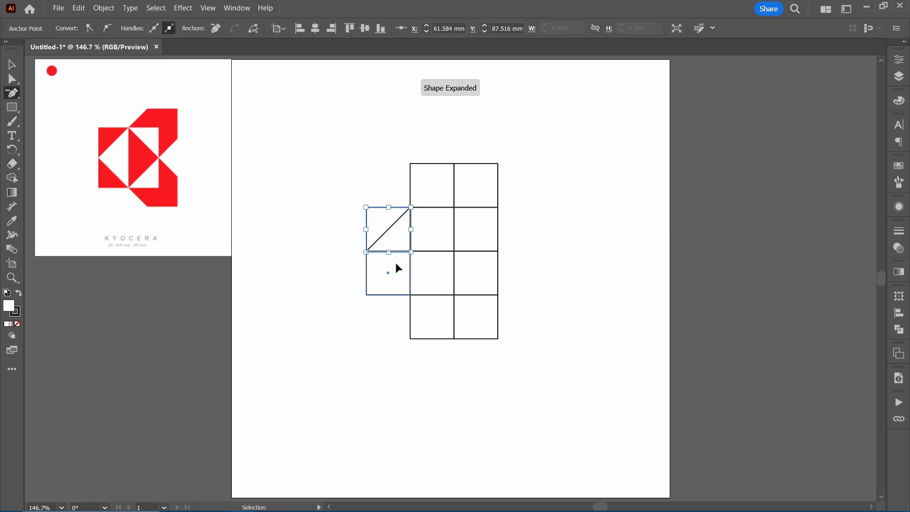
Bring the square directly below the triangle in the left column to the front.
left_click(398, 264, "ctrl")
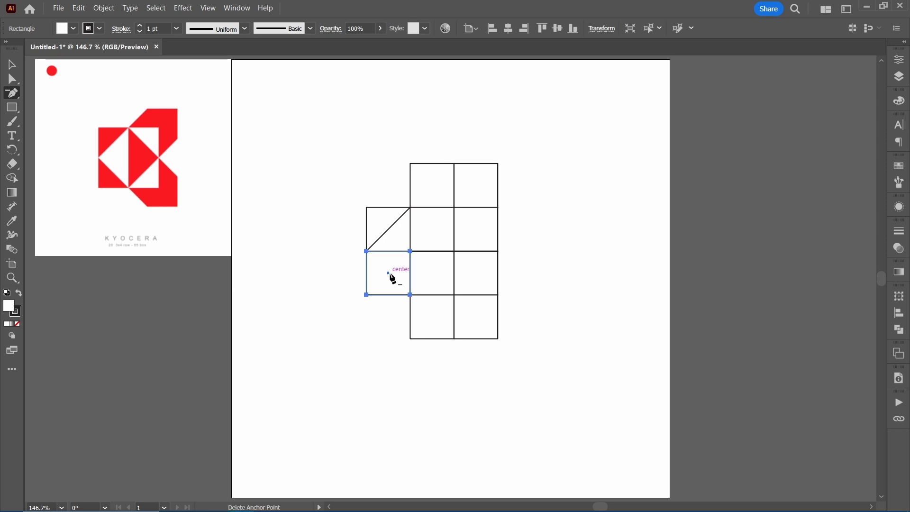
right_click(390, 272)
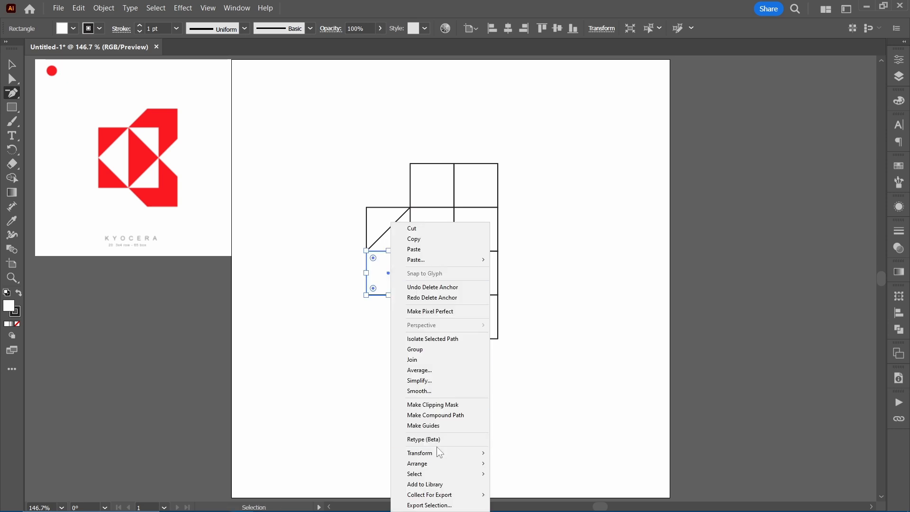
left_click(521, 419)
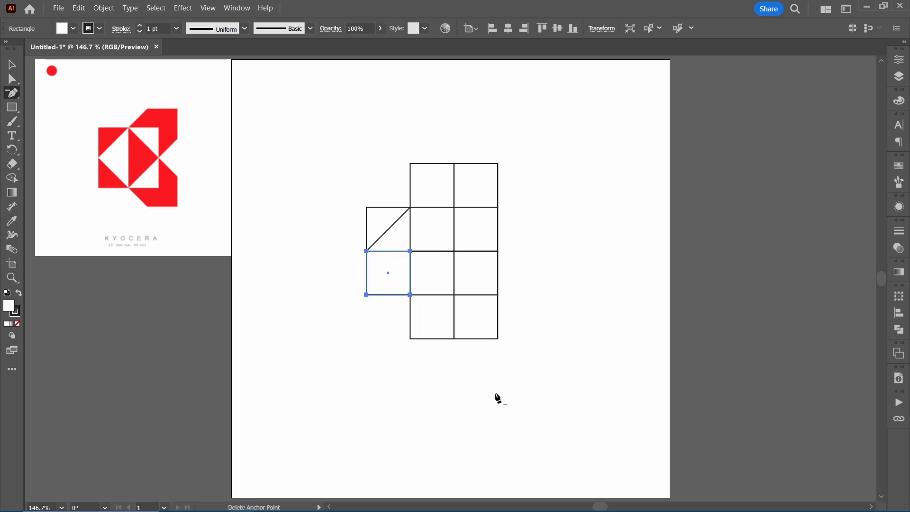
Remove the upper-right anchor point of the left column's lower square with the Delete Anchor Point tool, leaving a triangle.
left_click(410, 251)
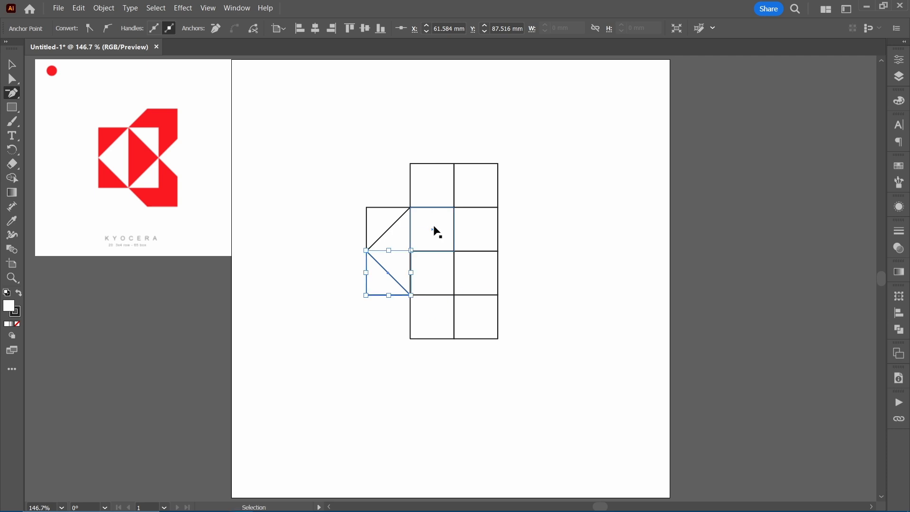
Bring the middle column's second square from the top to the front and delete its upper-right anchor point.
left_click(433, 225, "ctrl")
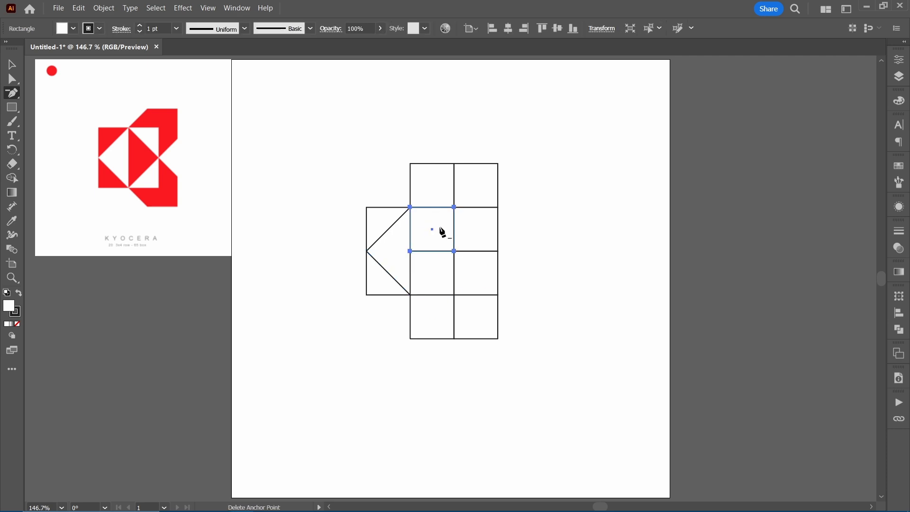
left_click(454, 208)
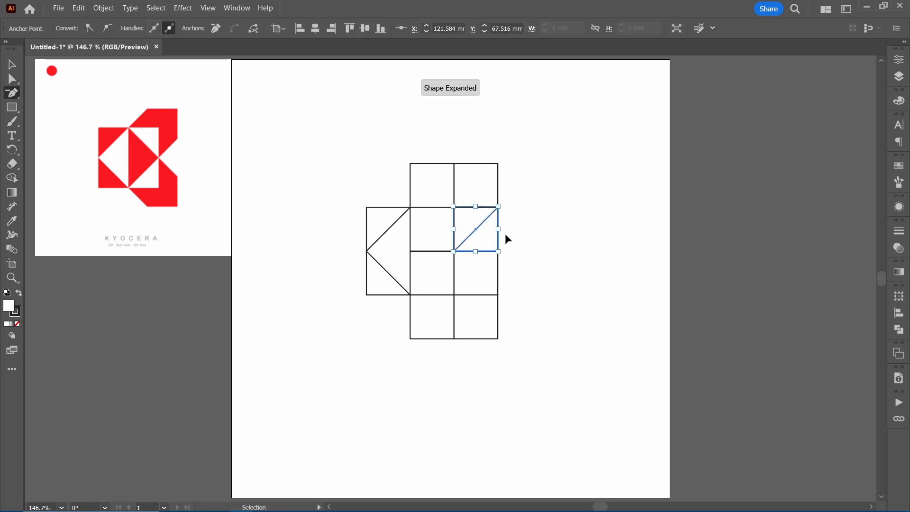
left_click(431, 232, "ctrl")
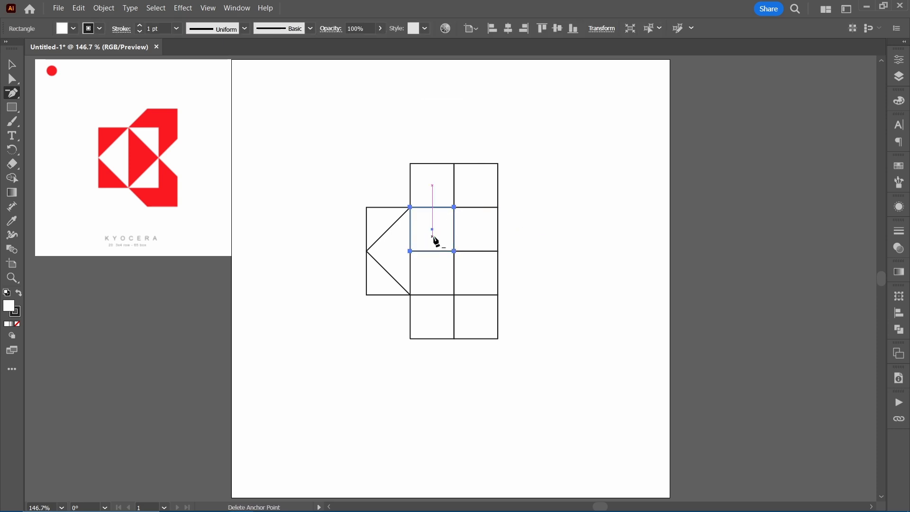
right_click(432, 236)
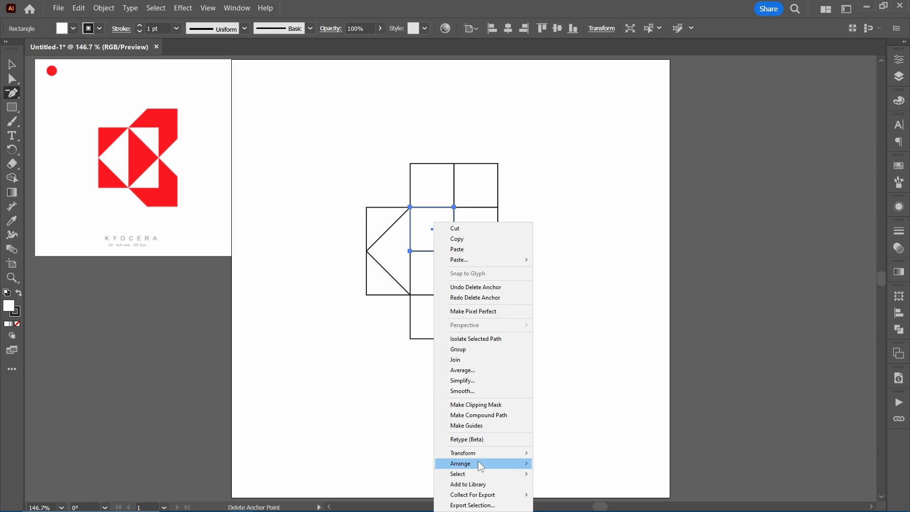
mouse_move(477, 462)
left_click(576, 419)
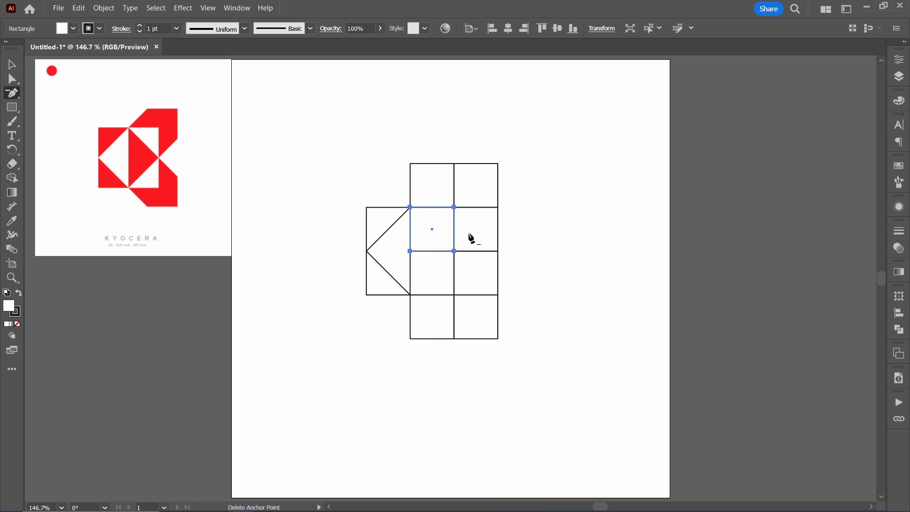
left_click(454, 208)
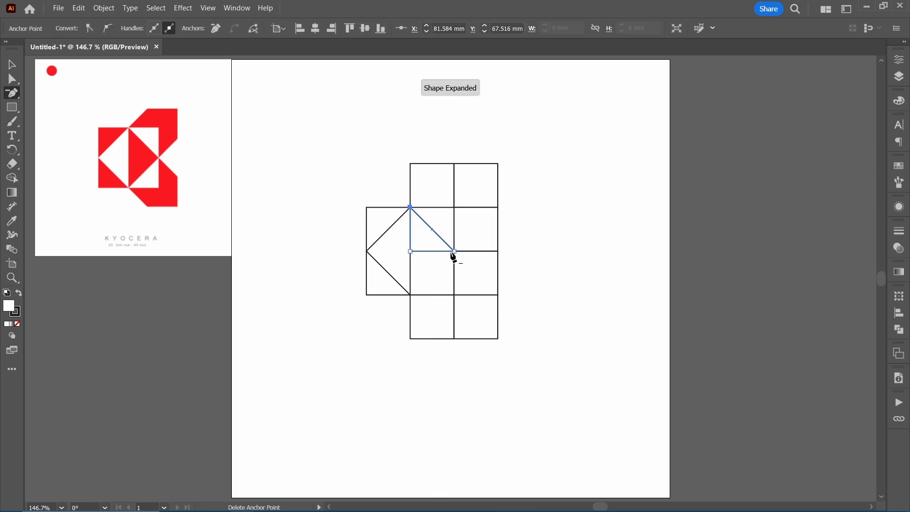
Bring the middle column's third square from the top to the front and delete its lower-right anchor point.
left_click(432, 282, "ctrl")
right_click(432, 282)
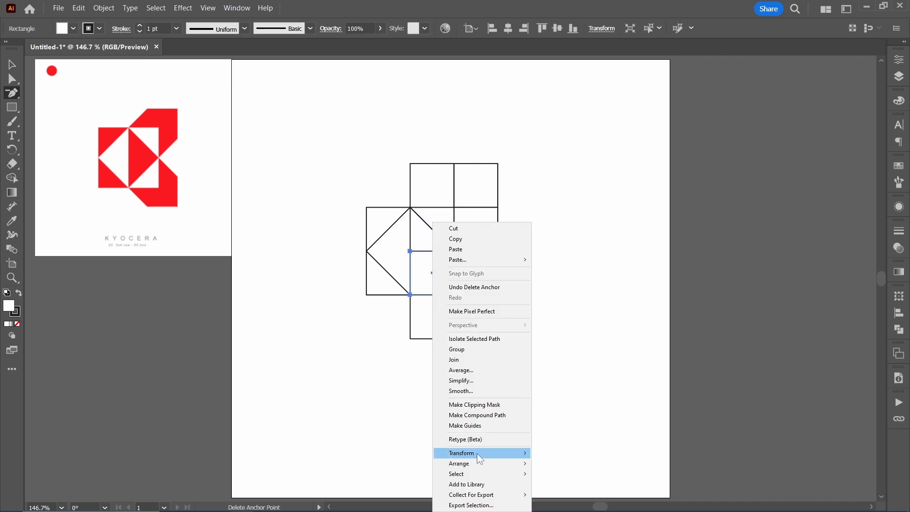
mouse_move(478, 464)
left_click(579, 419)
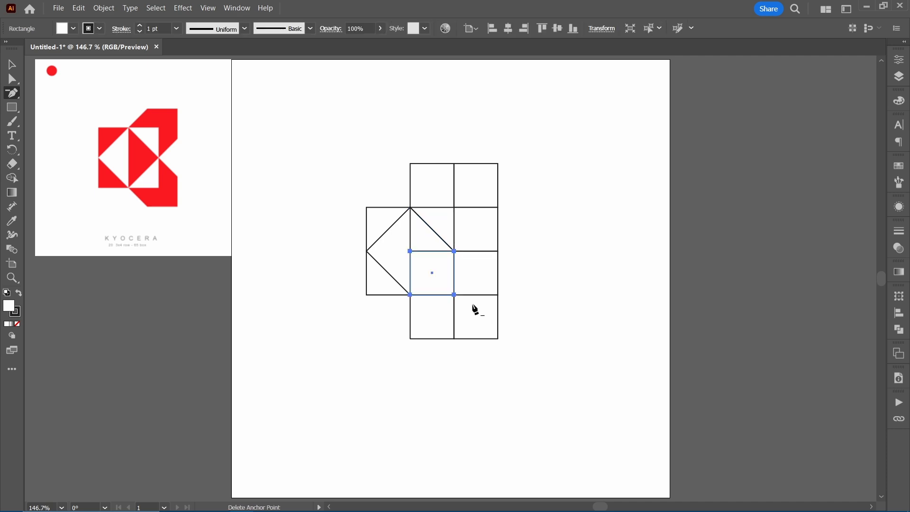
left_click(439, 320, "ctrl")
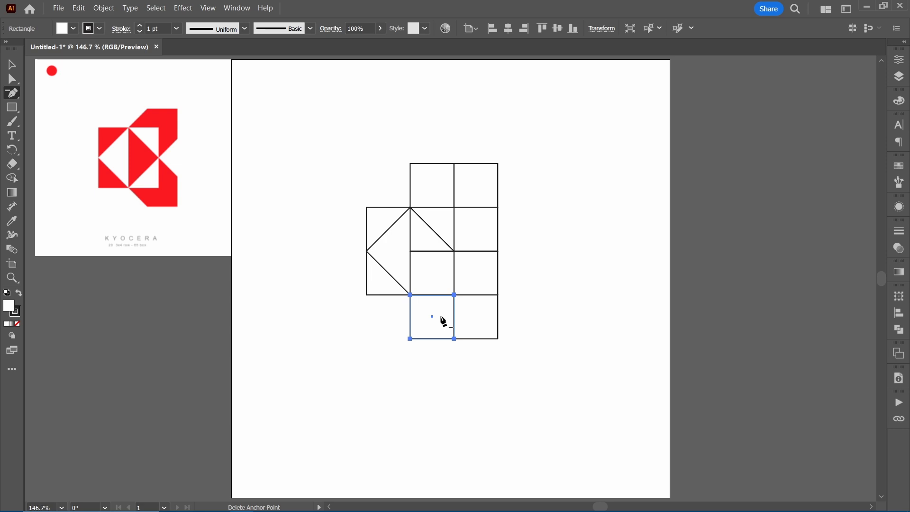
left_click(454, 295)
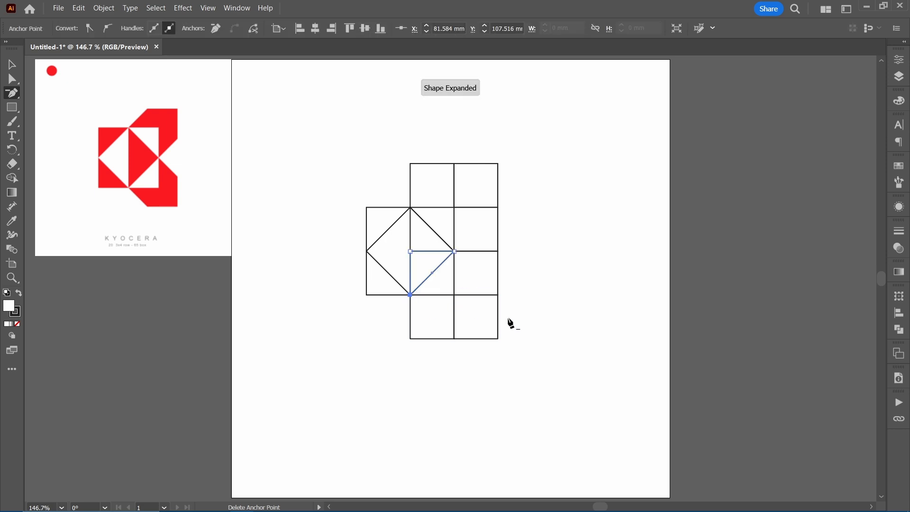
Delete the shared outer anchor points of the right column's two inner squares, and the outer-left corners of the middle column's top and bottom squares.
left_click(495, 279, "ctrl")
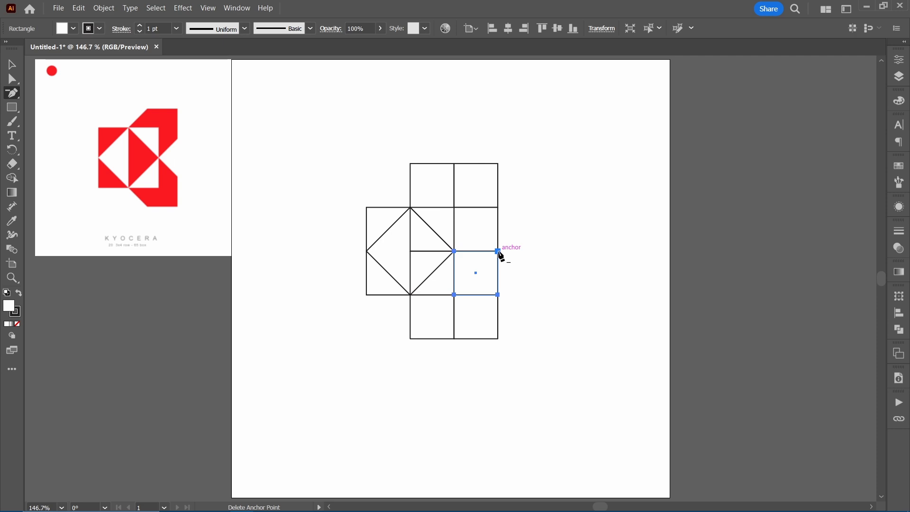
left_click(497, 251)
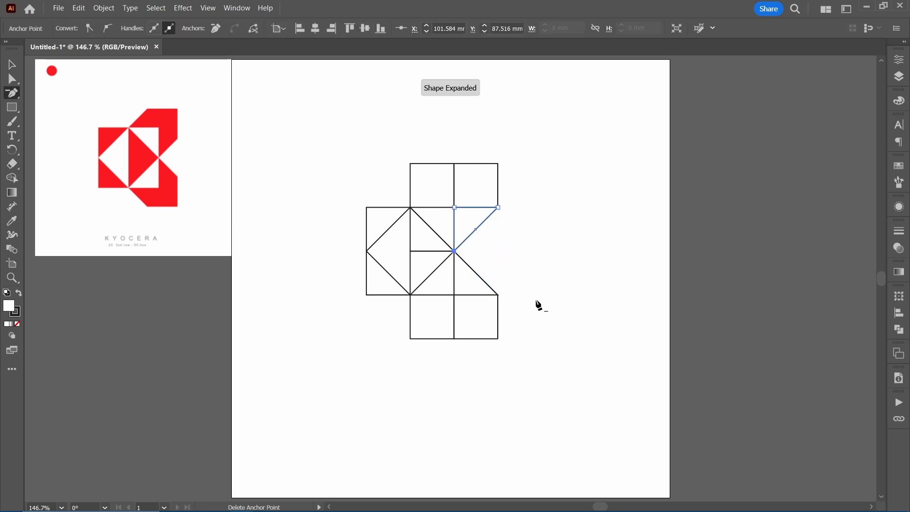
left_click(410, 164)
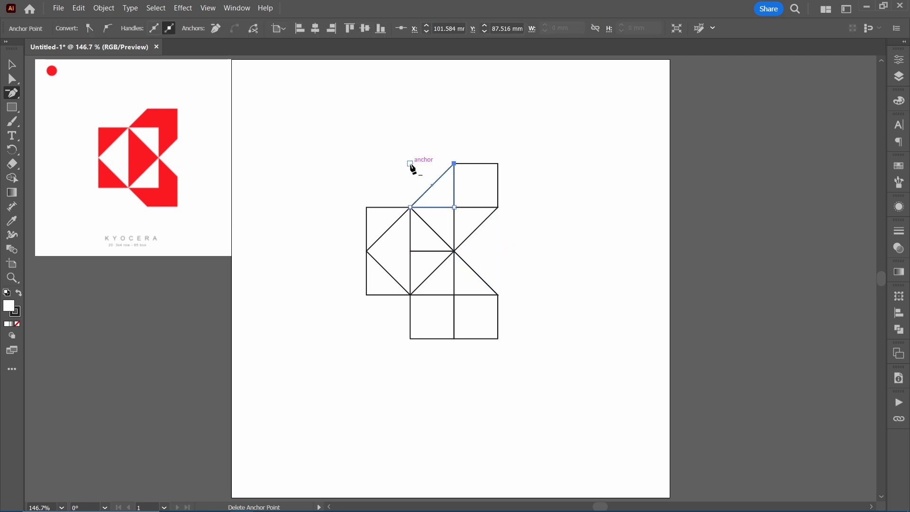
left_click(410, 338)
Select all the triangles and squares of the logo and group them.
key("v")
left_click_drag(550, 364, 370, 279)
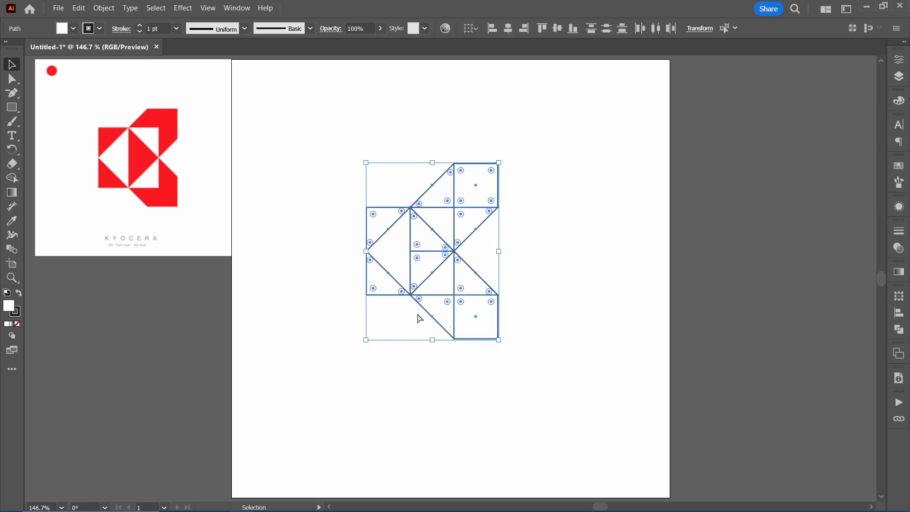
key("ctrl+g")
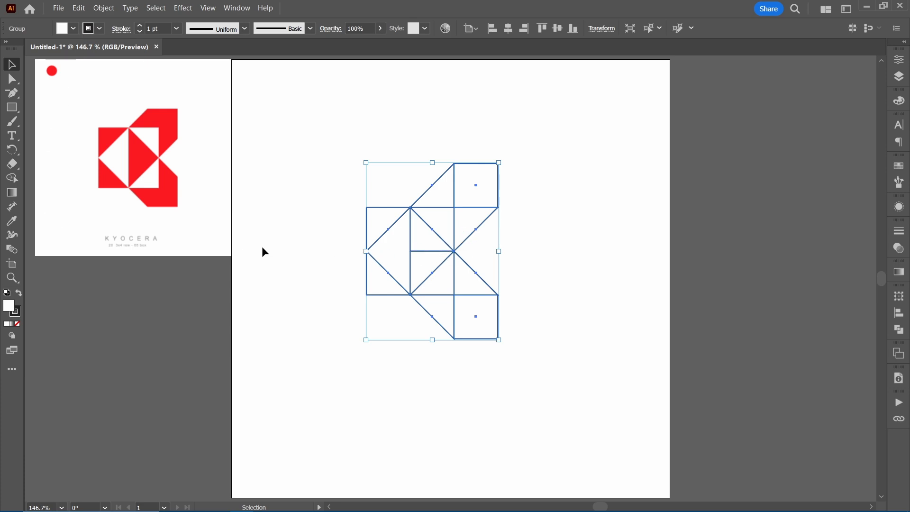
Fill the grouped shapes with the red sampled from the reference logo using the Eyedropper, then deselect the group.
left_click(13, 222)
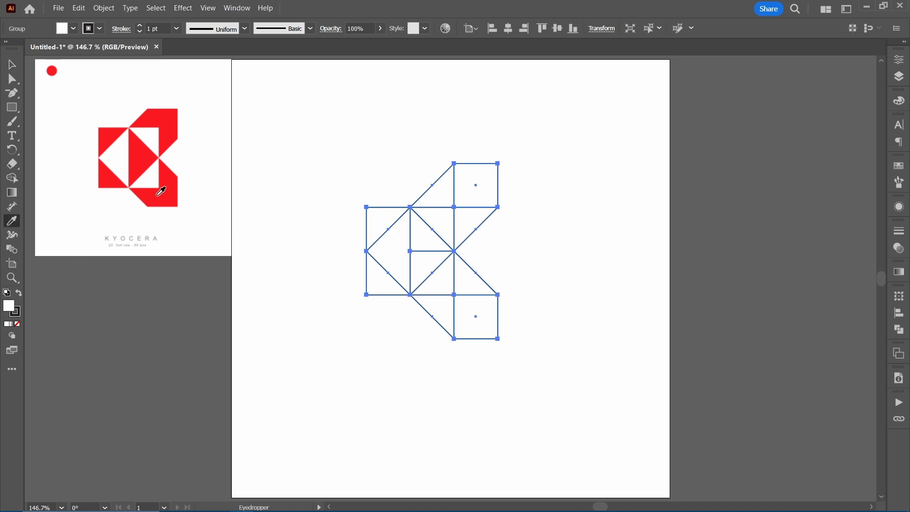
left_click(161, 282)
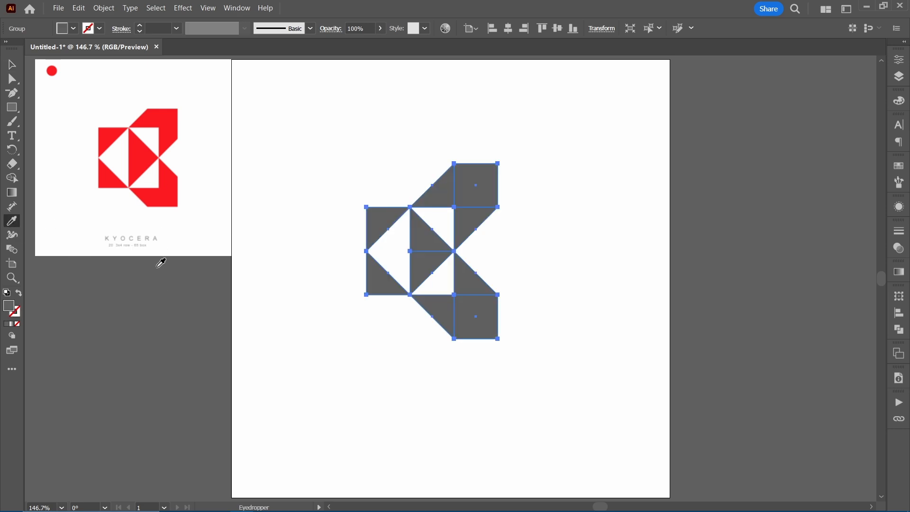
left_click(156, 240)
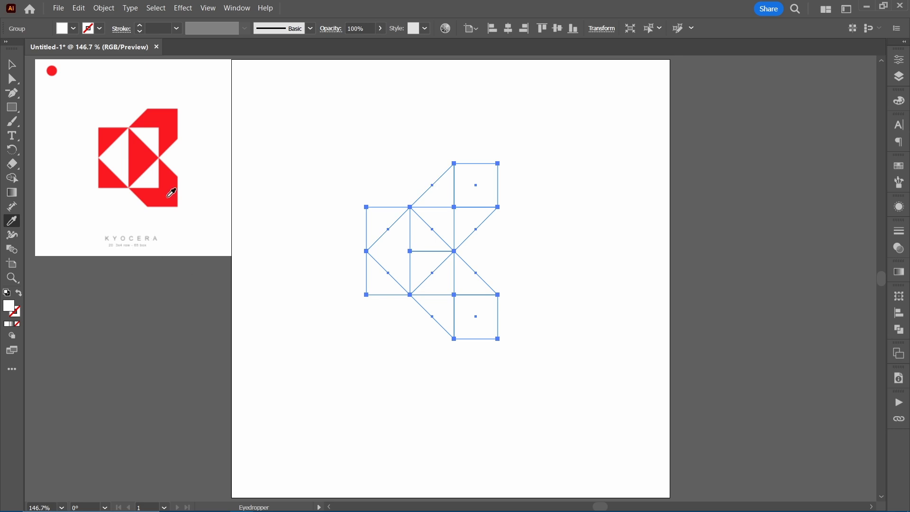
left_click(172, 192)
left_click(10, 64)
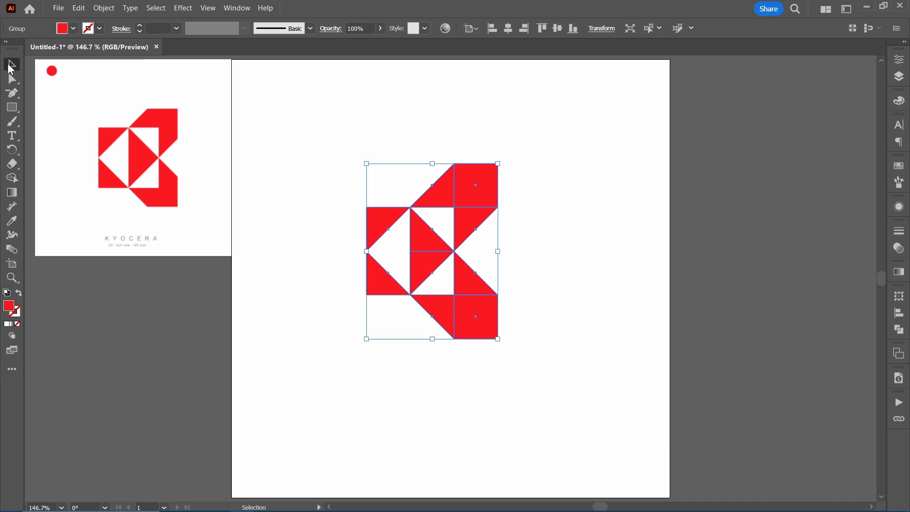
left_click(584, 366)
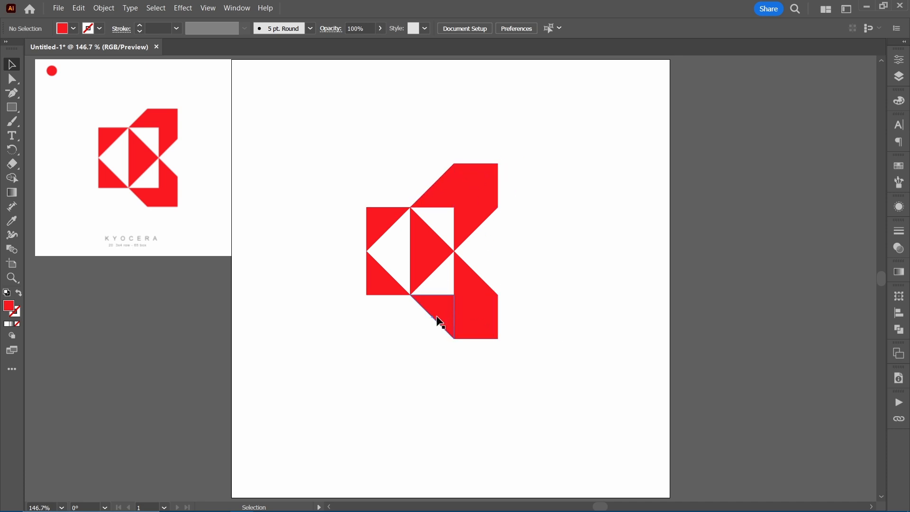
Create a 65 mm by 65 mm rectangle centred on the anchor point at the middle of the central triangle's vertical edge.
left_click(11, 107)
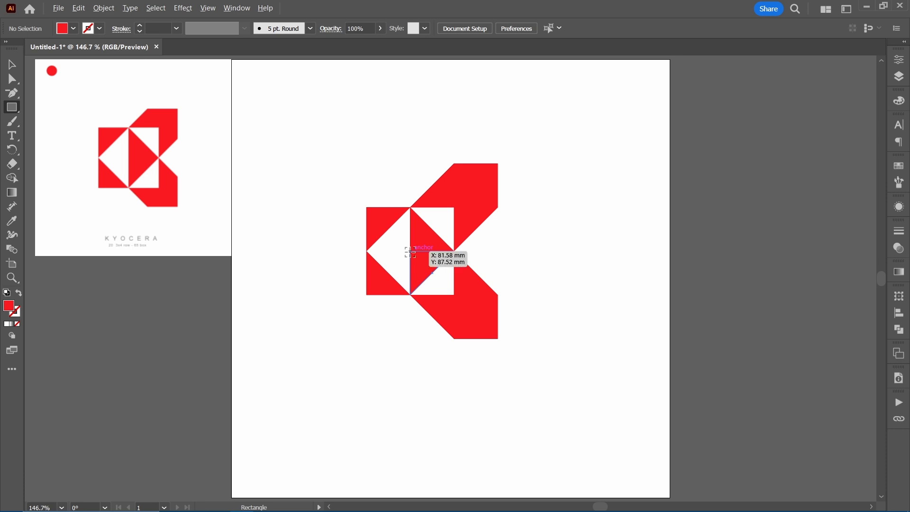
left_click(411, 251)
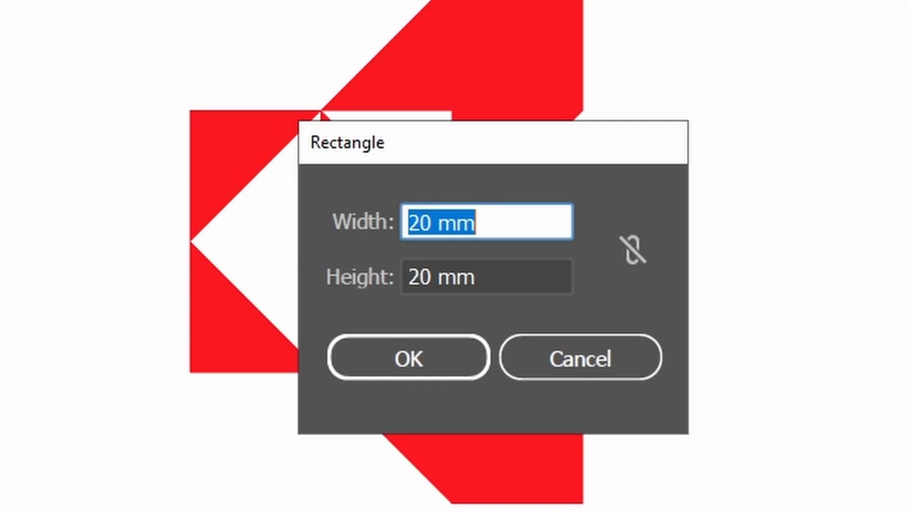
type("65")
key("Tab")
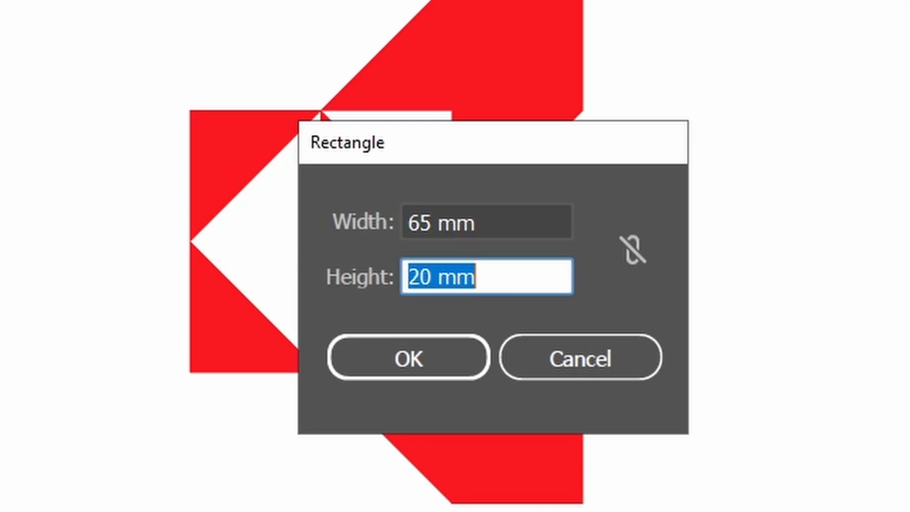
type("65")
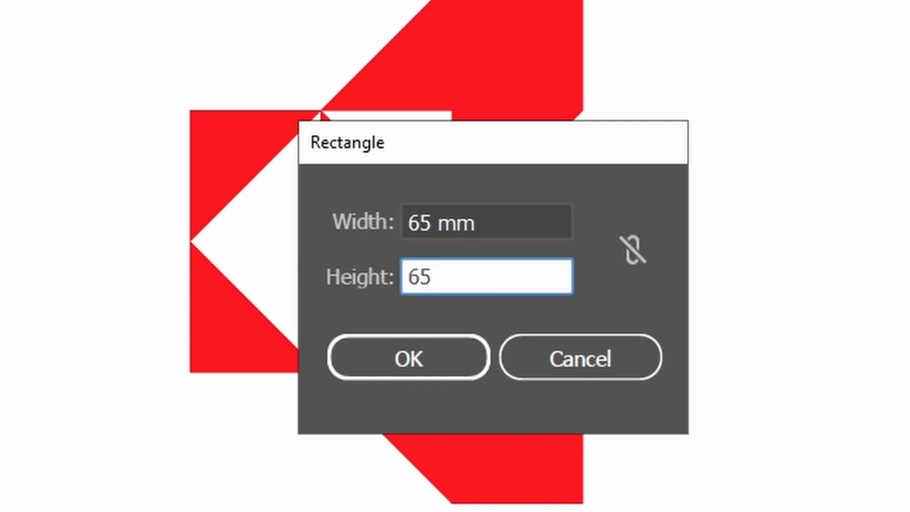
left_click(429, 370)
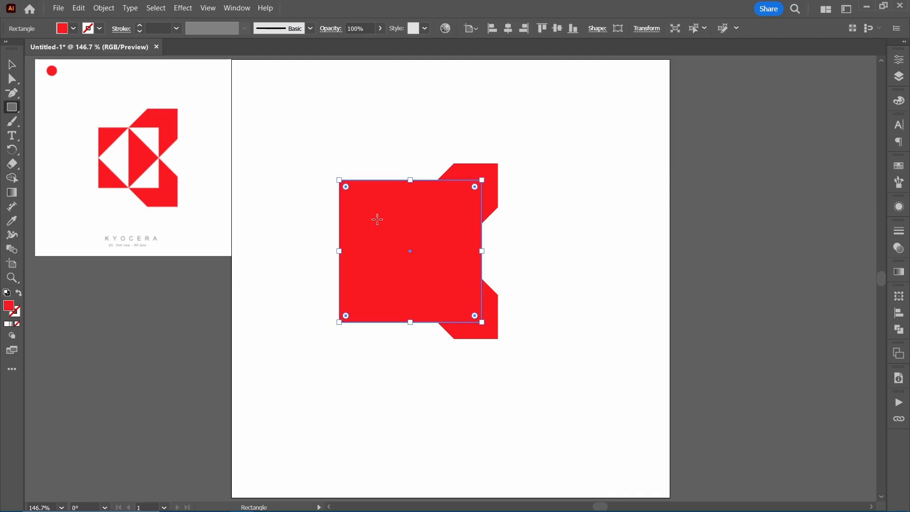
left_click(11, 64)
left_click(550, 177)
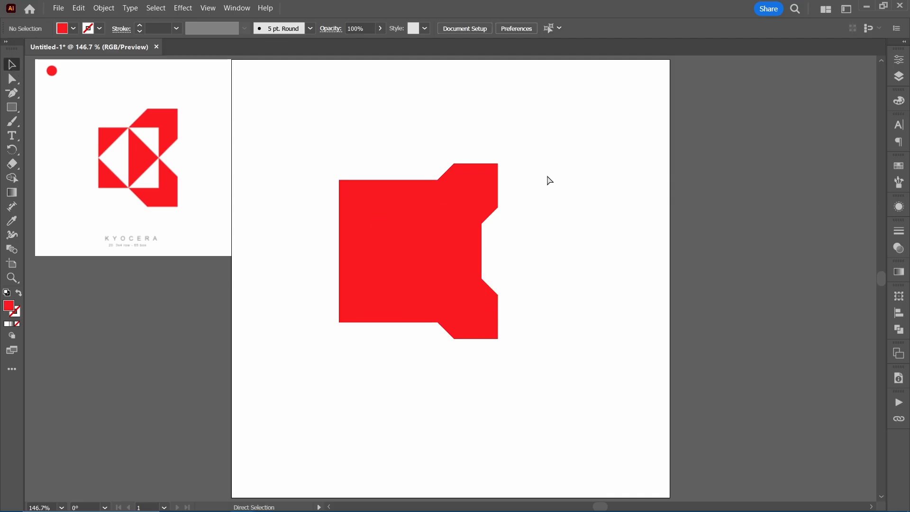
Examine in outline mode and by selection how the large square overlaps the grouped logo shapes.
key("ctrl+y")
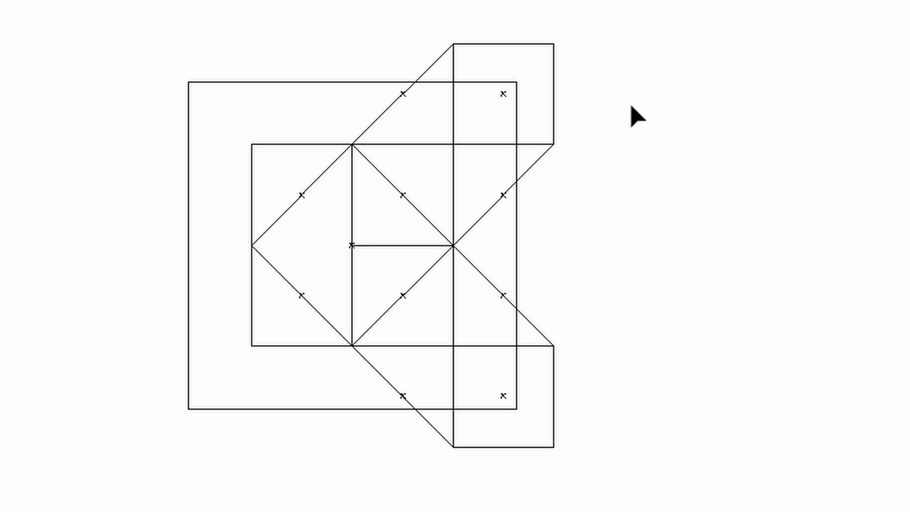
key("ctrl+y")
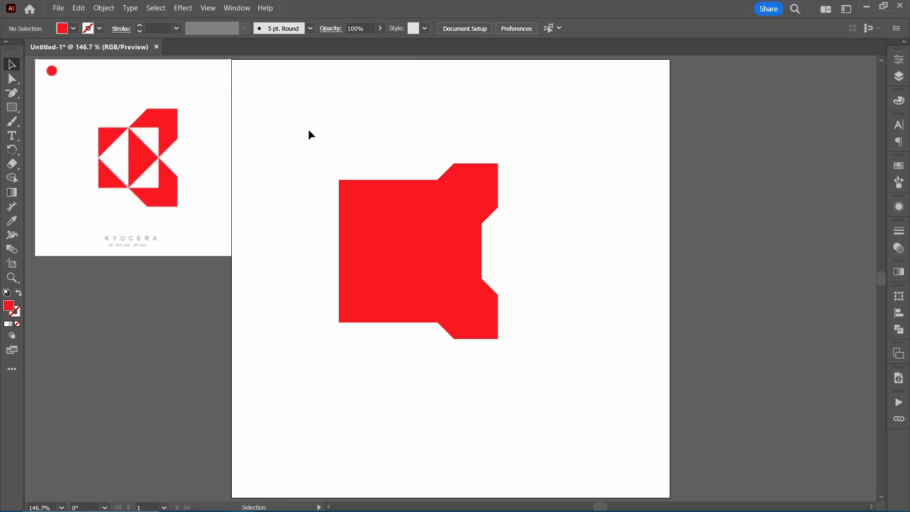
left_click_drag(308, 132, 571, 383)
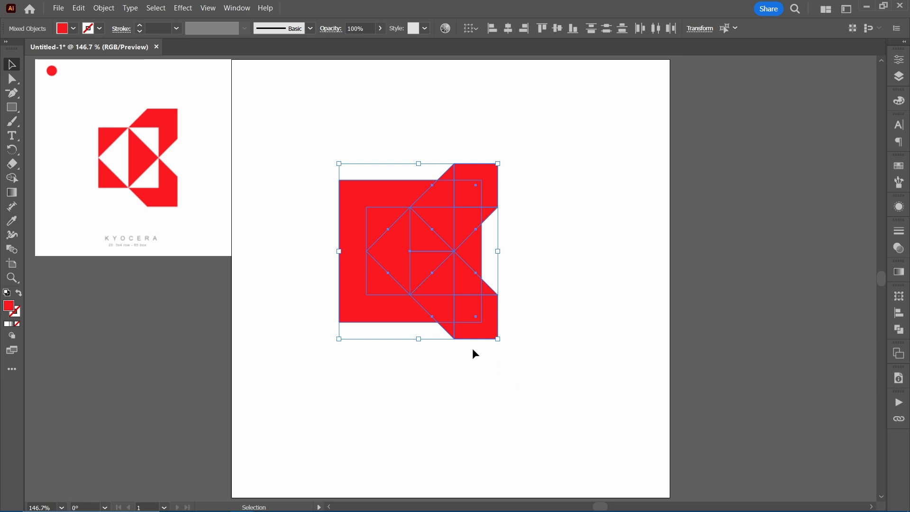
left_click(613, 239)
left_click(396, 199)
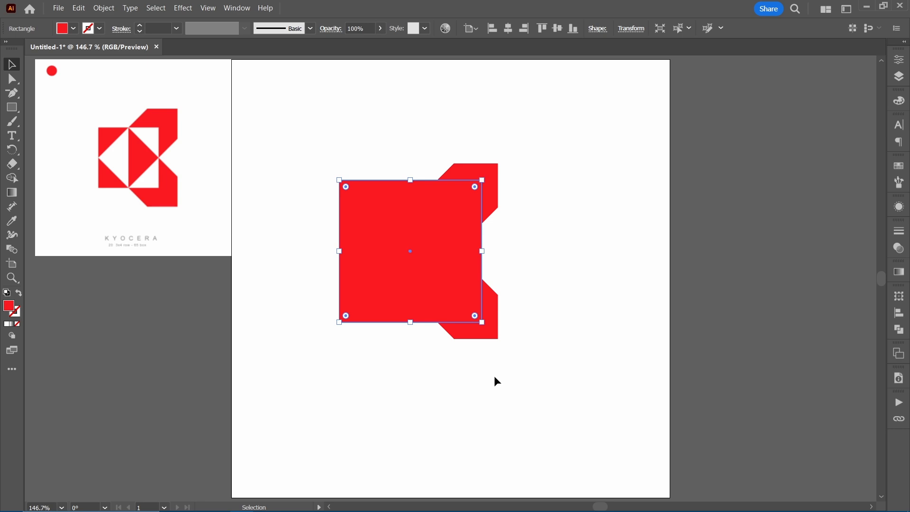
left_click(550, 374)
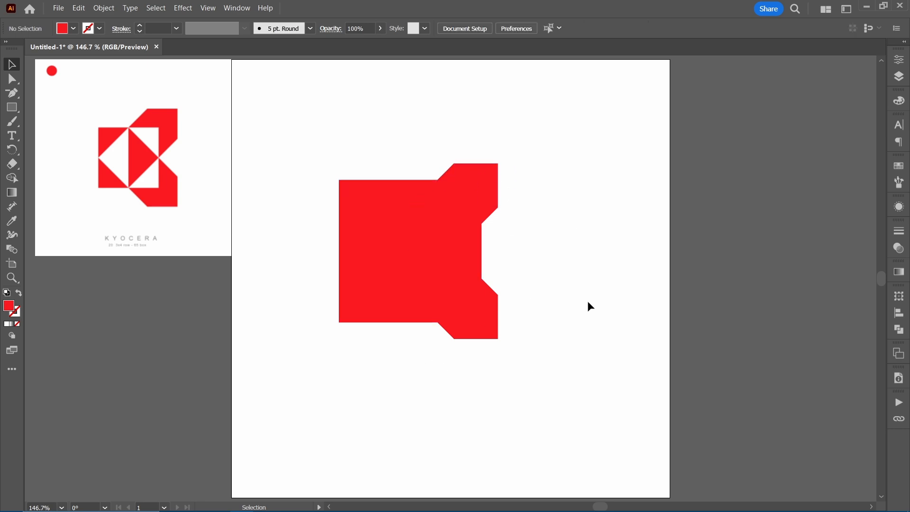
Clip the grouped logo shapes to the 65 mm square with a clipping mask.
left_click_drag(416, 138, 499, 243)
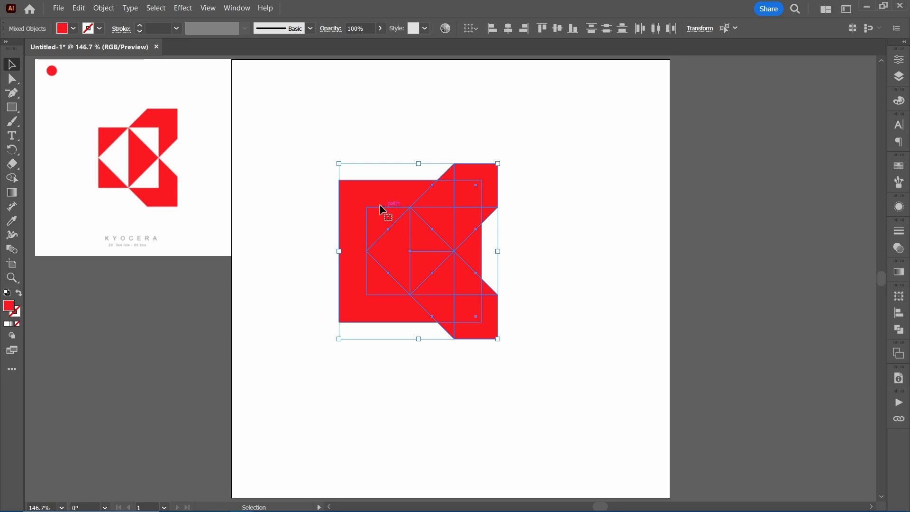
right_click(369, 195)
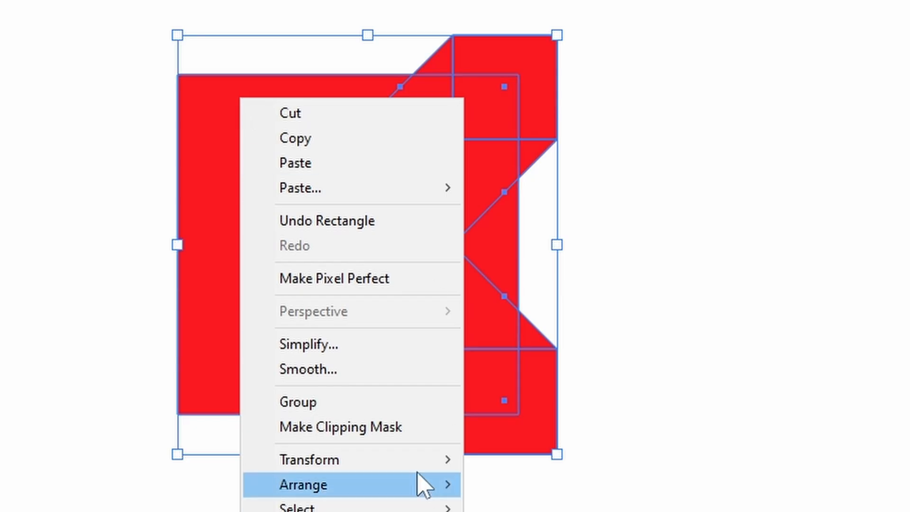
left_click(399, 429)
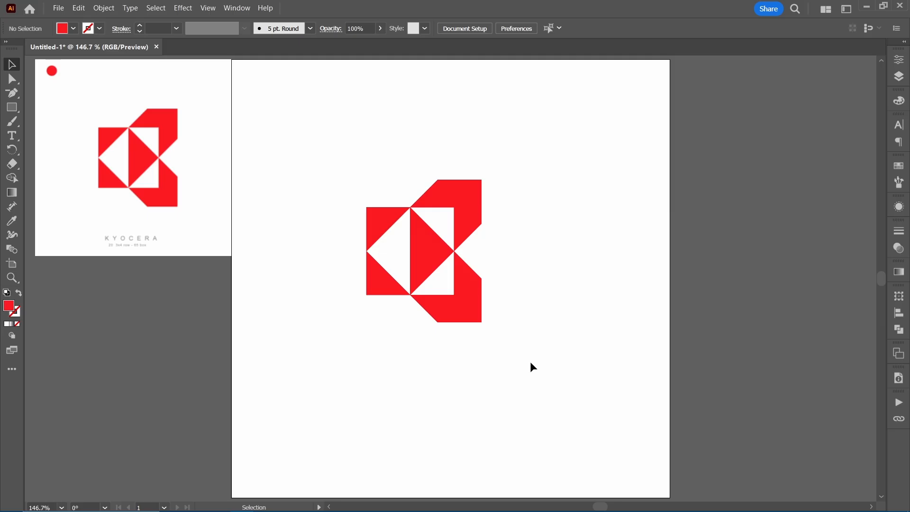
Enlarge the clipped logo proportionally to about 92 mm square and centre it vertically and horizontally on the artboard.
left_click_drag(496, 296, 456, 285)
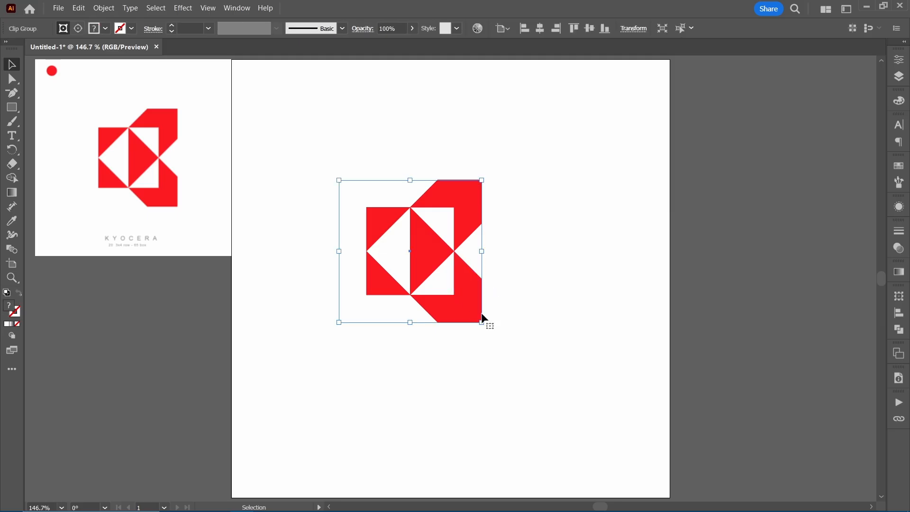
left_click_drag(483, 323, 552, 380)
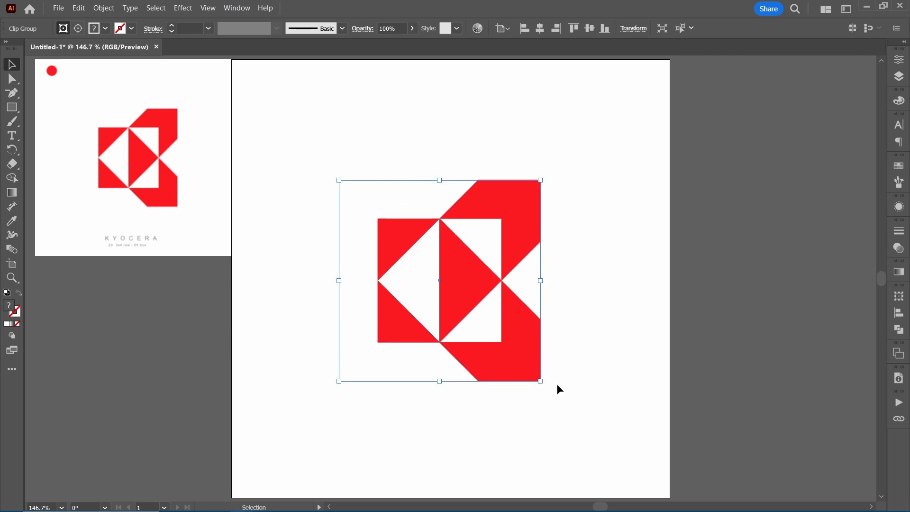
left_click(592, 30)
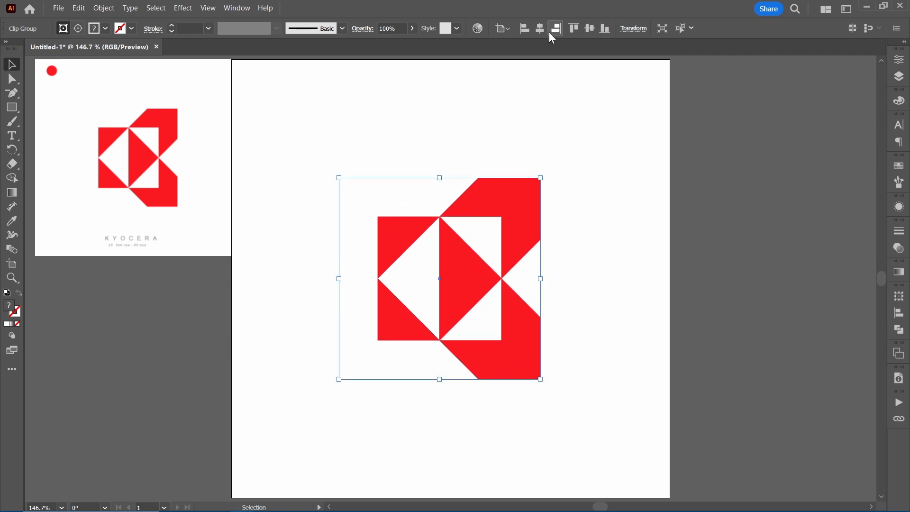
left_click(540, 29)
left_click(584, 240)
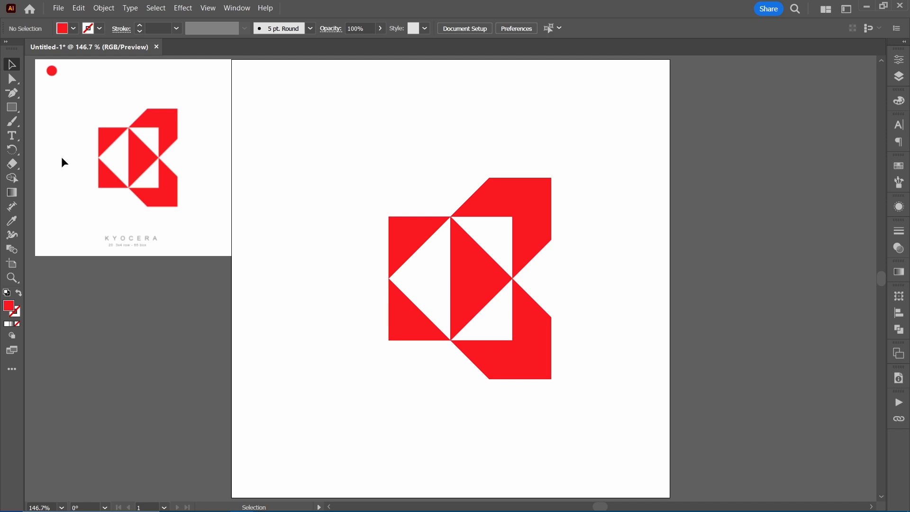
Add the text "KYOCERA" on the artboard below the logo.
left_click(12, 135)
left_click(409, 446)
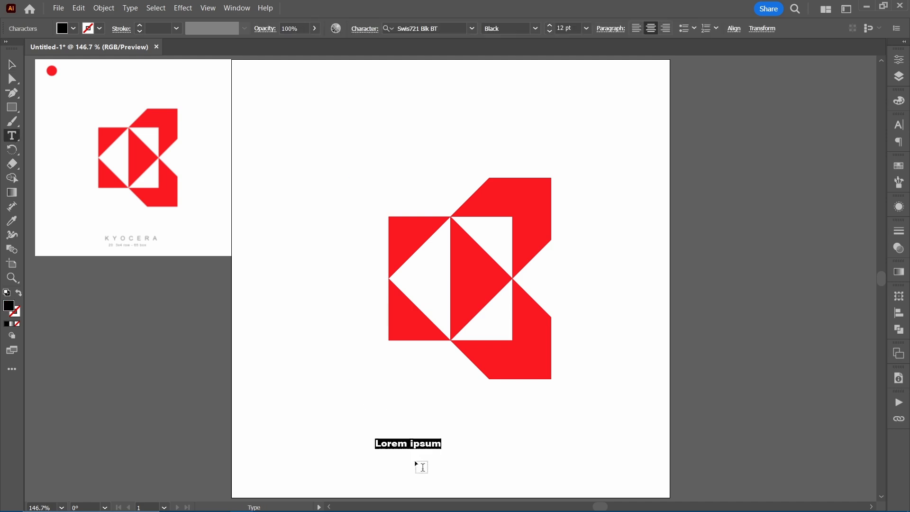
type("KY")
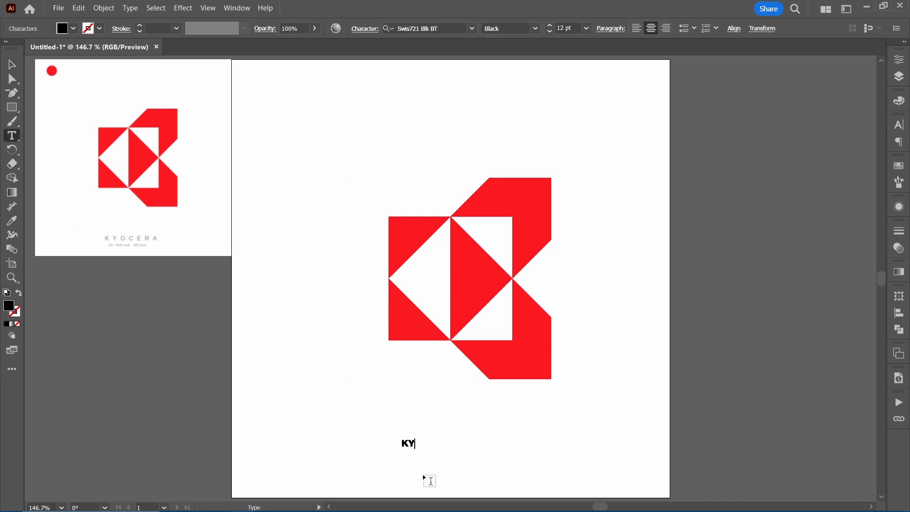
type("OCERA")
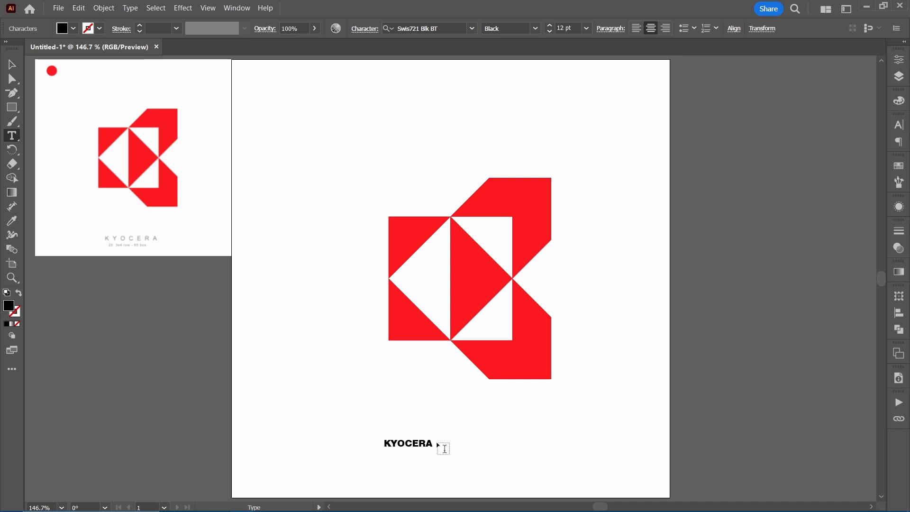
Widen the letter spacing of the whole KYOCERA text, then deselect it.
left_click_drag(434, 444, 379, 443)
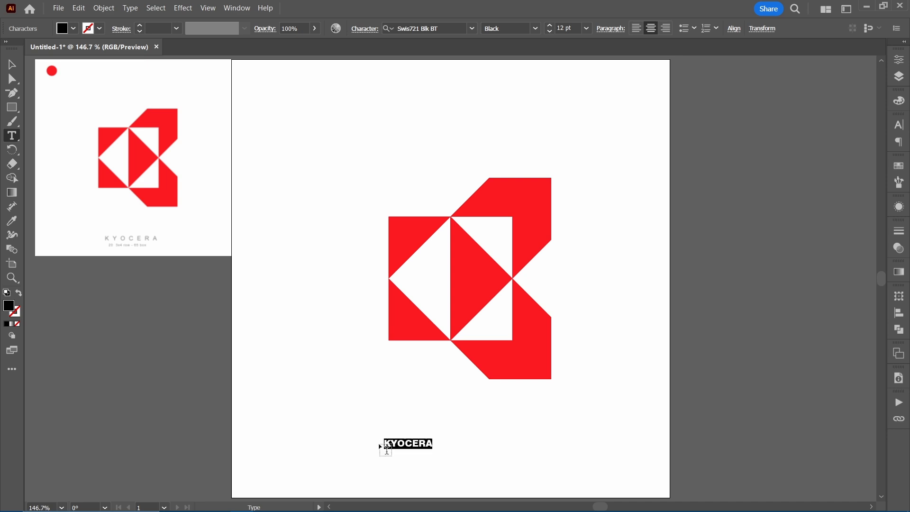
key("alt+space")
key("alt+Right")
key("alt+Right")
key("alt+Right")
key("alt+Right")
key("alt+Right")
key("alt+Right")
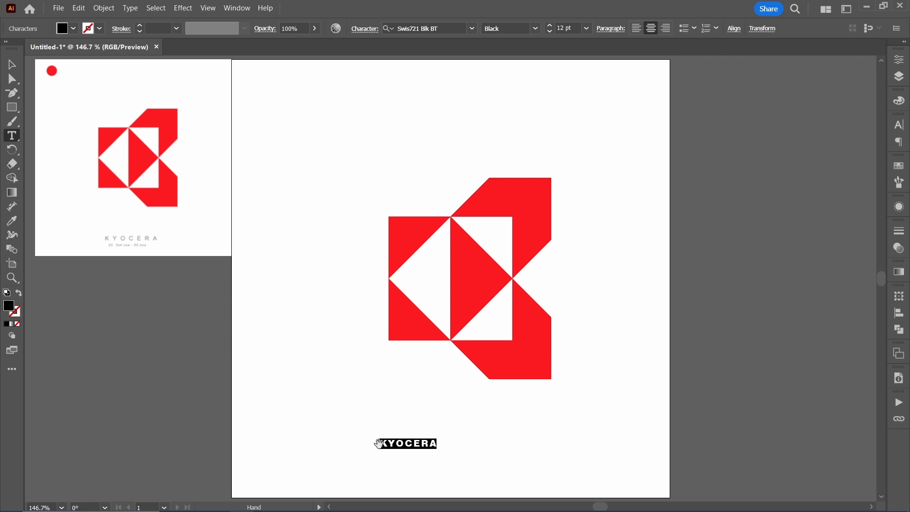
key("Escape")
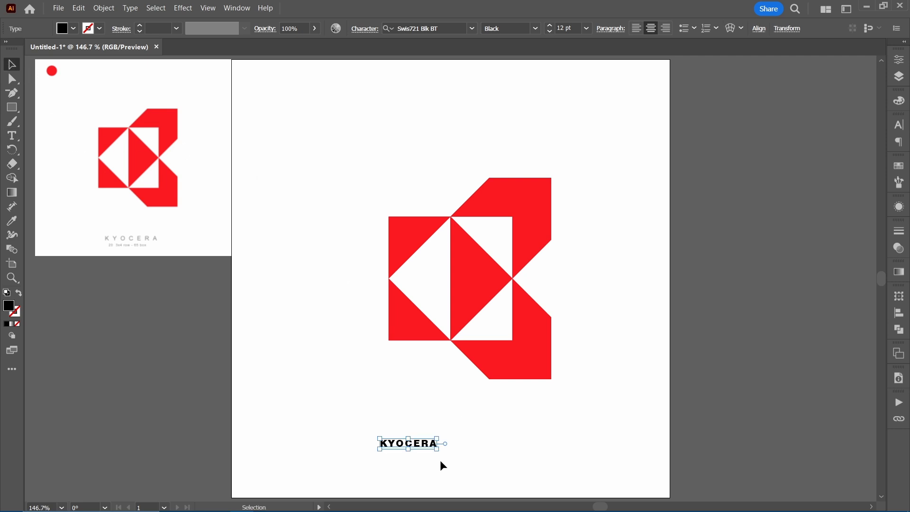
left_click(450, 453)
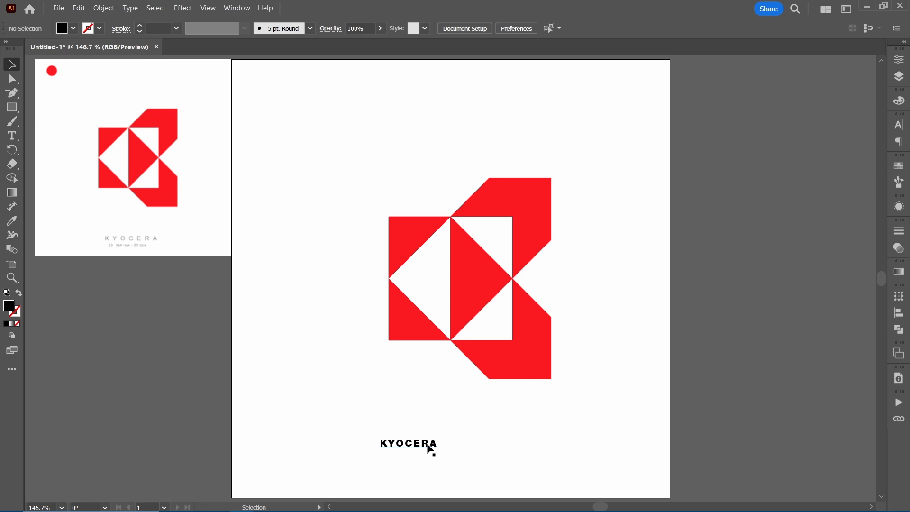
Move the KYOCERA text up beneath the logo and centre it horizontally on the artboard.
left_click_drag(431, 445, 480, 417)
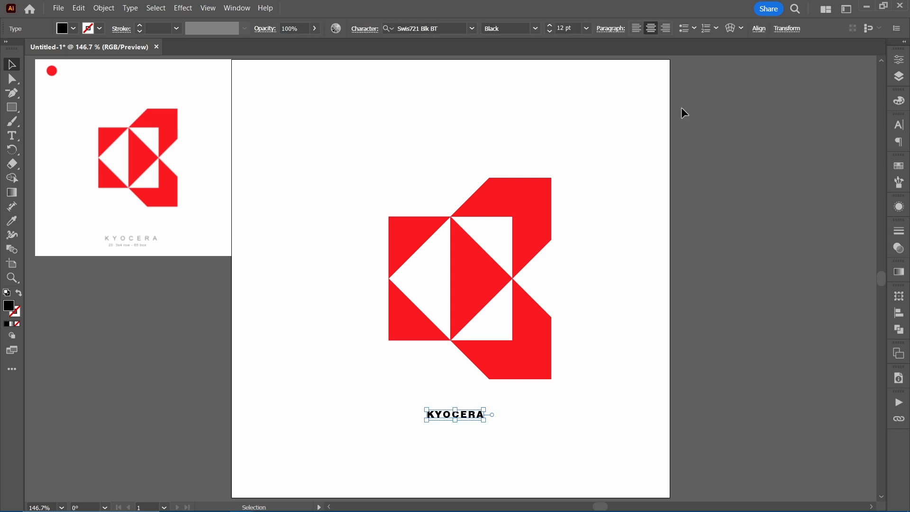
left_click(757, 30)
left_click(654, 63)
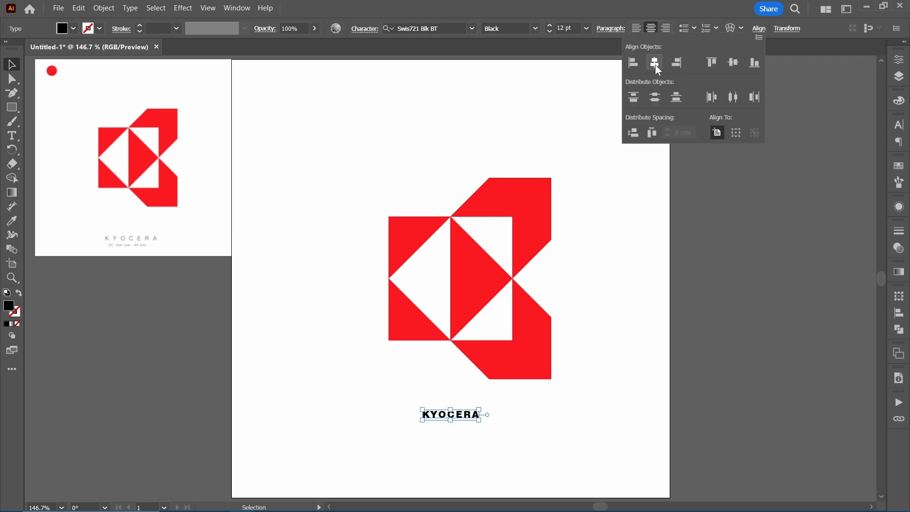
left_click(600, 363)
left_click(551, 365)
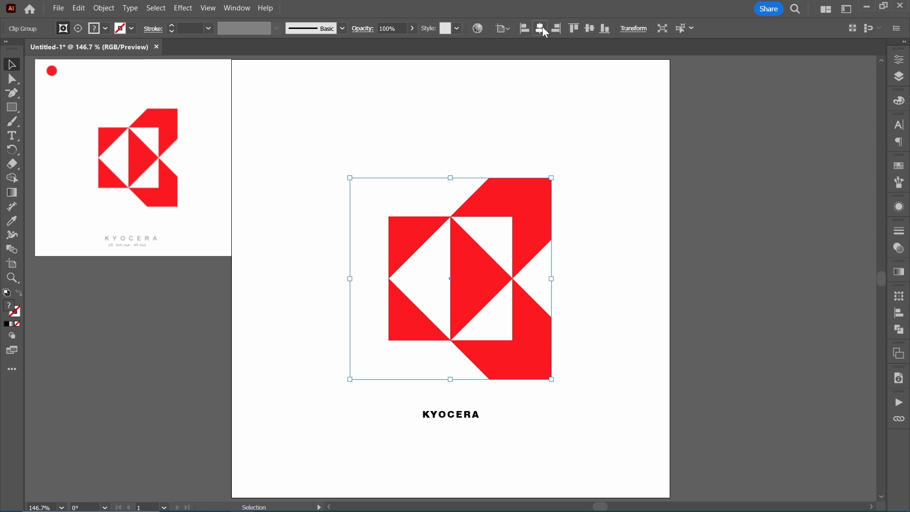
left_click(616, 234)
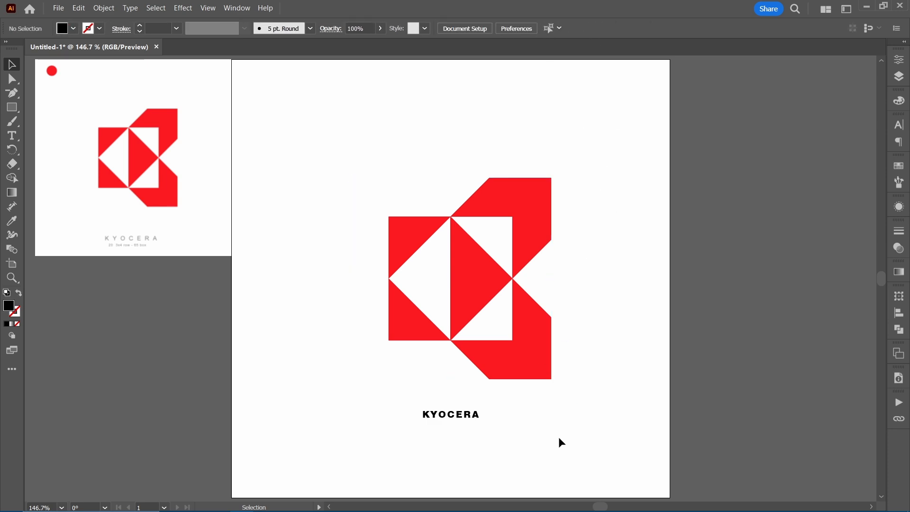
Enlarge the KYOCERA text slightly and bring it closer to the bottom of the logo.
left_click(477, 418)
left_click_drag(479, 421, 463, 402)
Group the logo with the KYOCERA text and centre the group vertically on the artboard.
left_click_drag(585, 423, 388, 312)
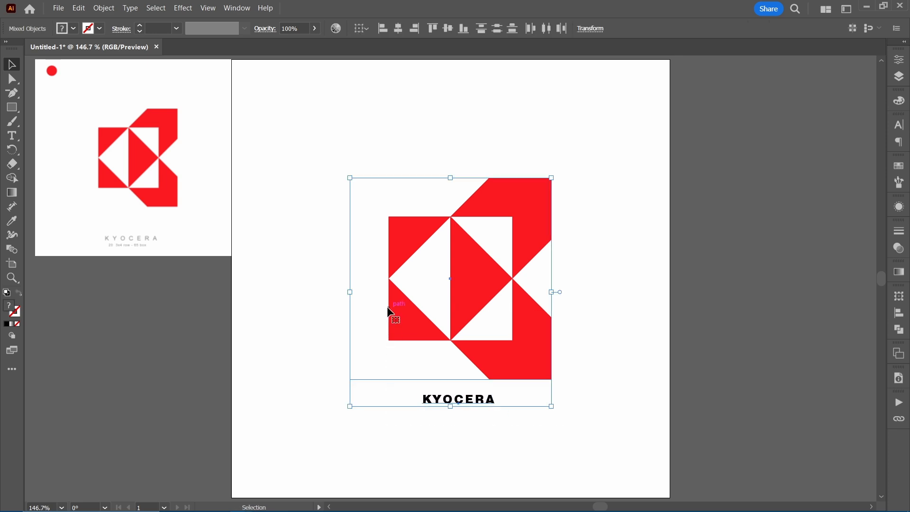
key("ctrl+g")
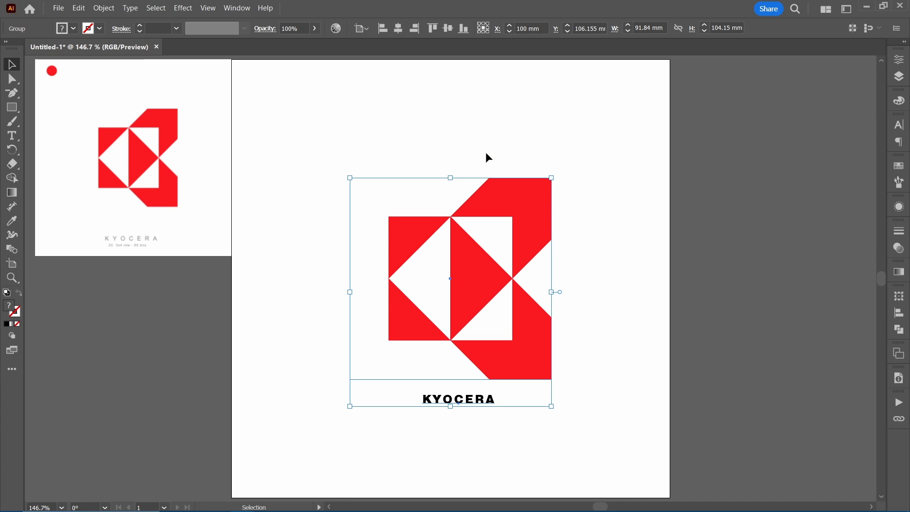
left_click(448, 30)
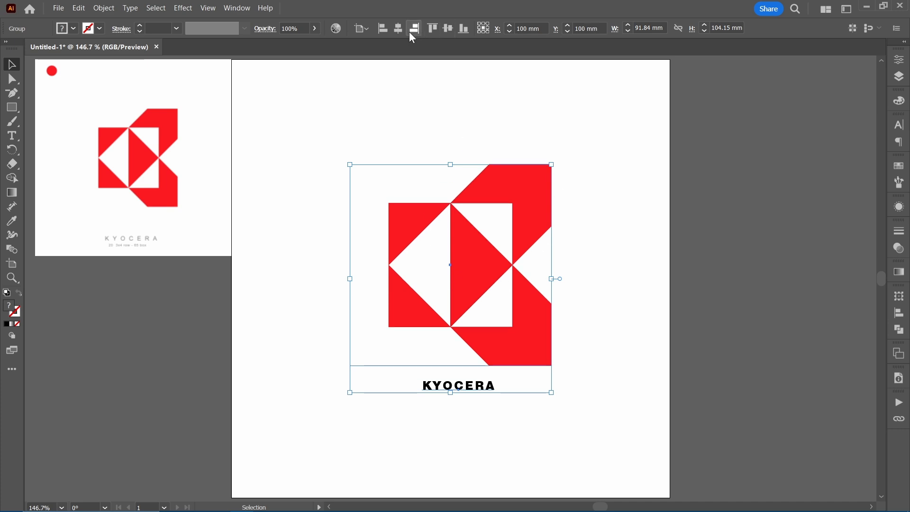
scroll(493, 349, "up", 1)
left_click(609, 349)
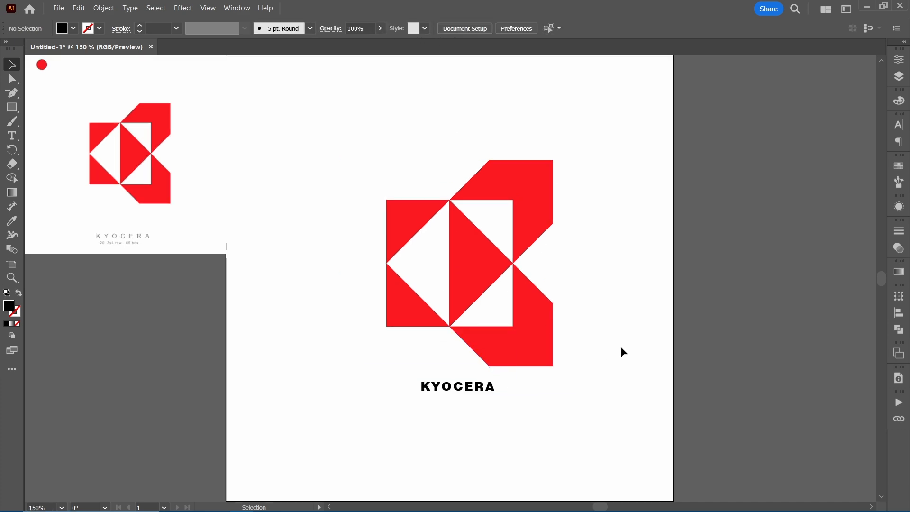